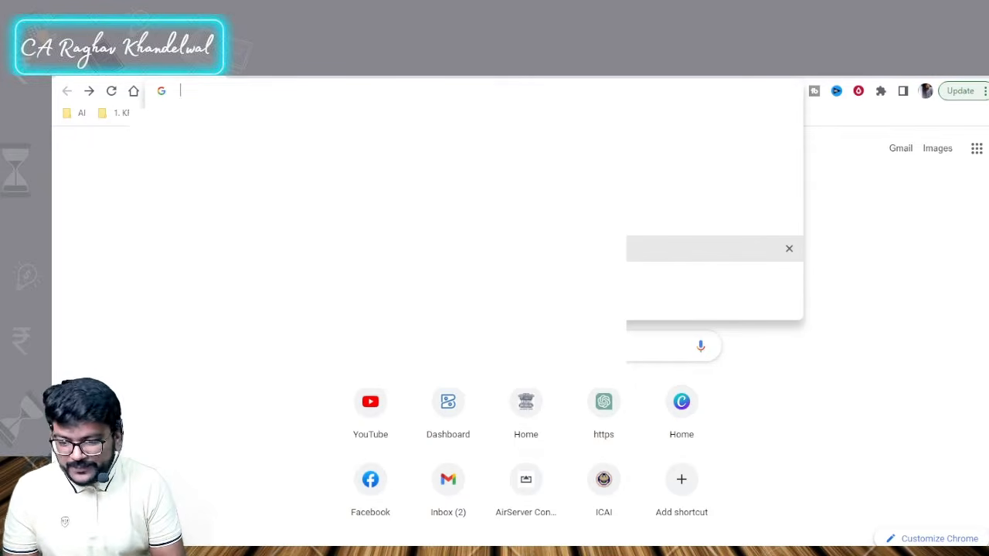
Step: Search Google for 'pt kar website' and open the 'Professional Tax: Home page' result
type("pt kr")
key("BackSpace")
key("BackSpace")
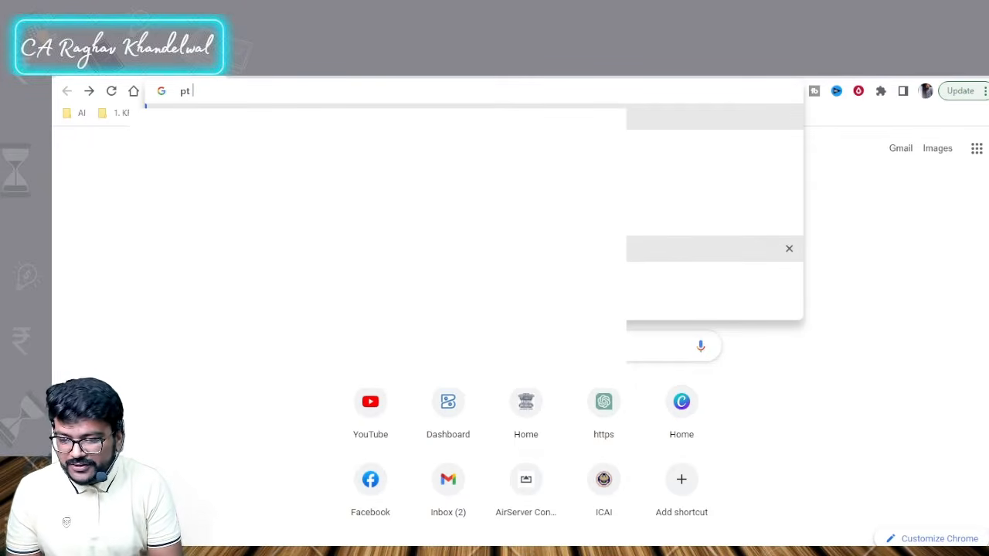
type("kar webs")
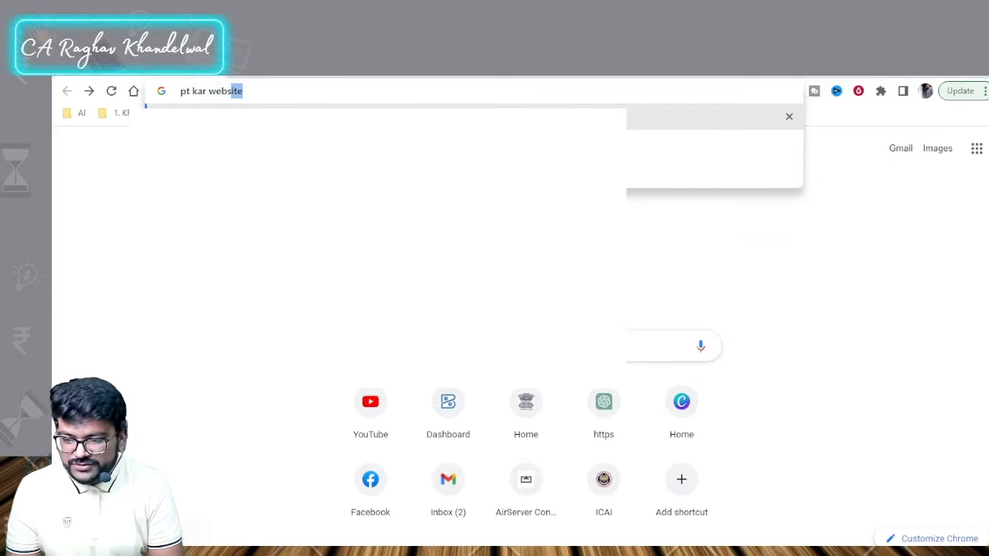
type("ite")
key("Return")
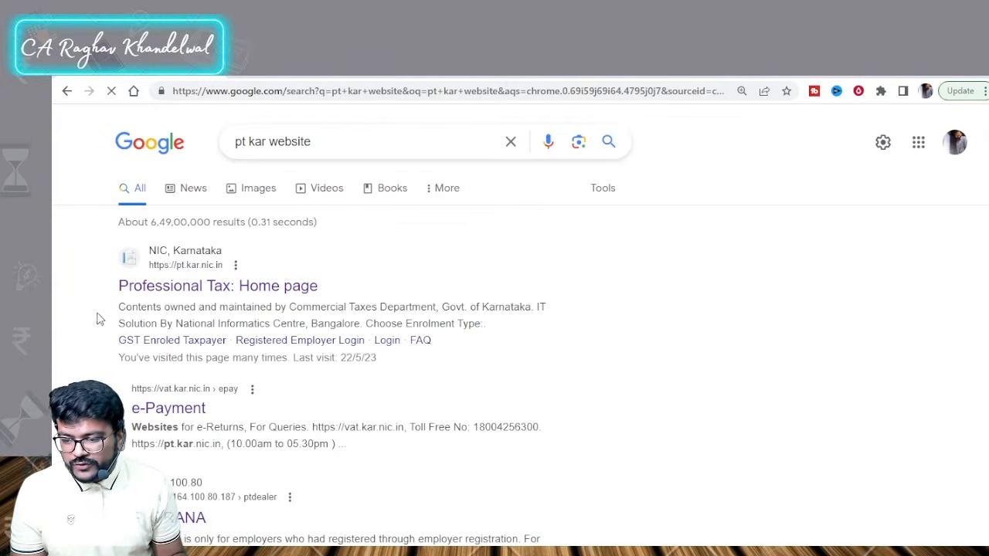
left_click(182, 291)
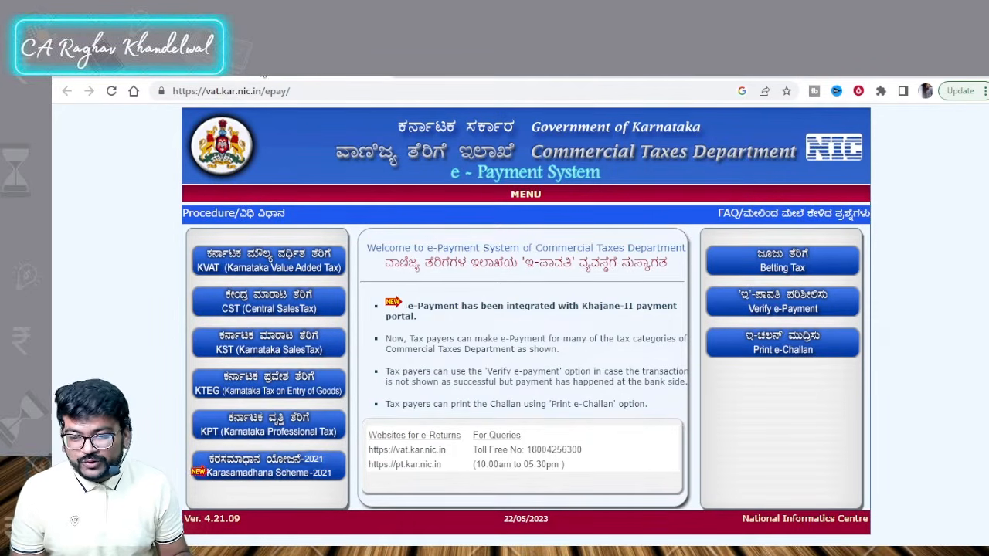
Step: On pt.kar.nic.in, start a New Enrolment with the GST Enrolled Taxpayer type
left_click(154, 68)
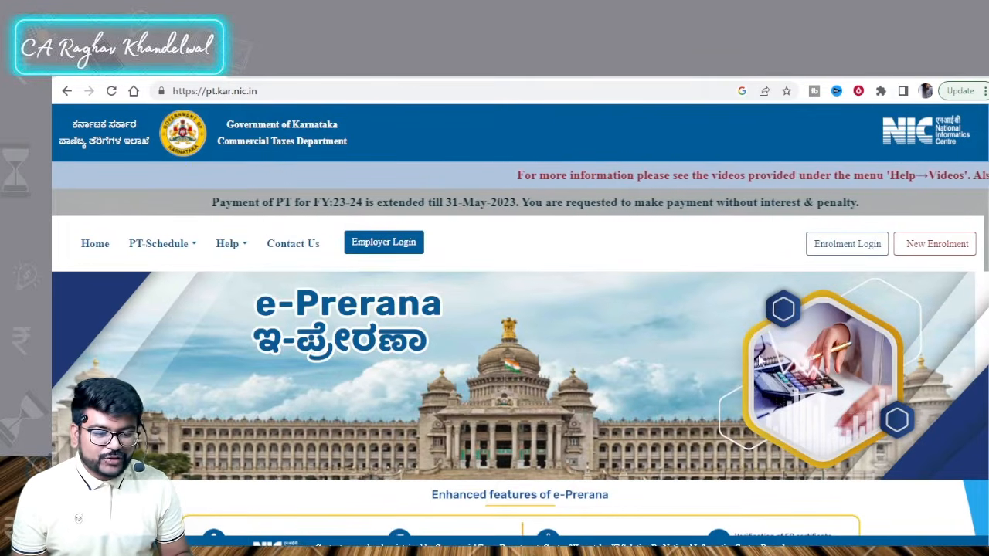
left_click(920, 244)
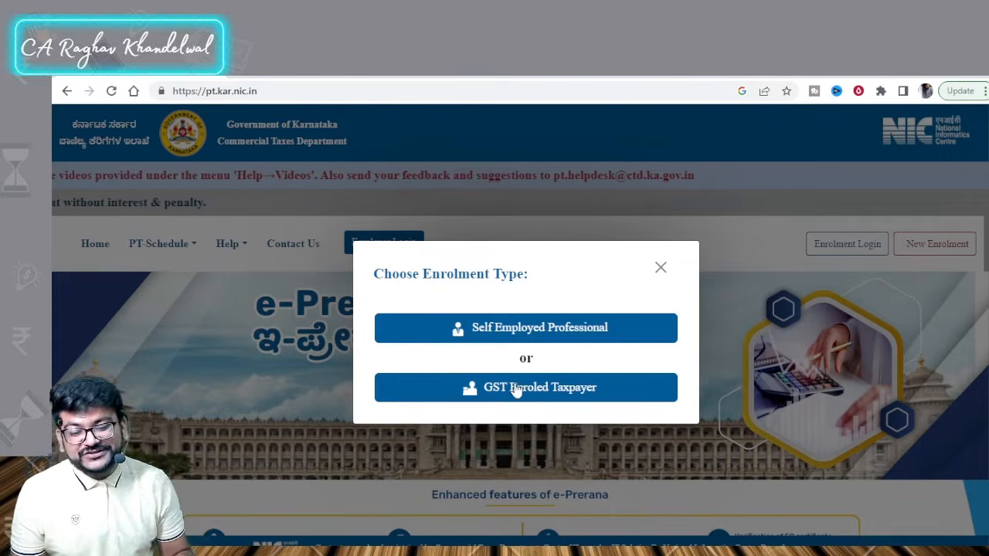
left_click(519, 329)
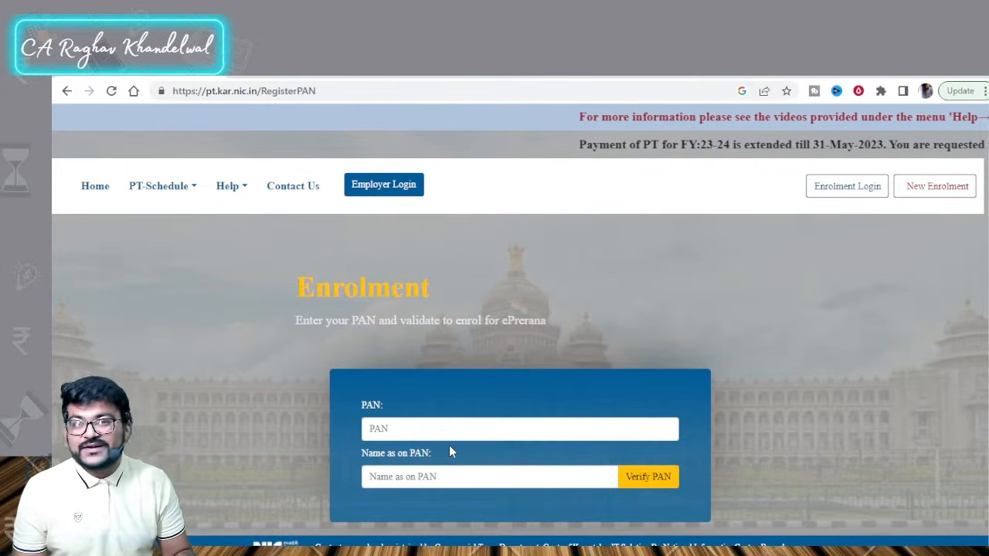
left_click(915, 189)
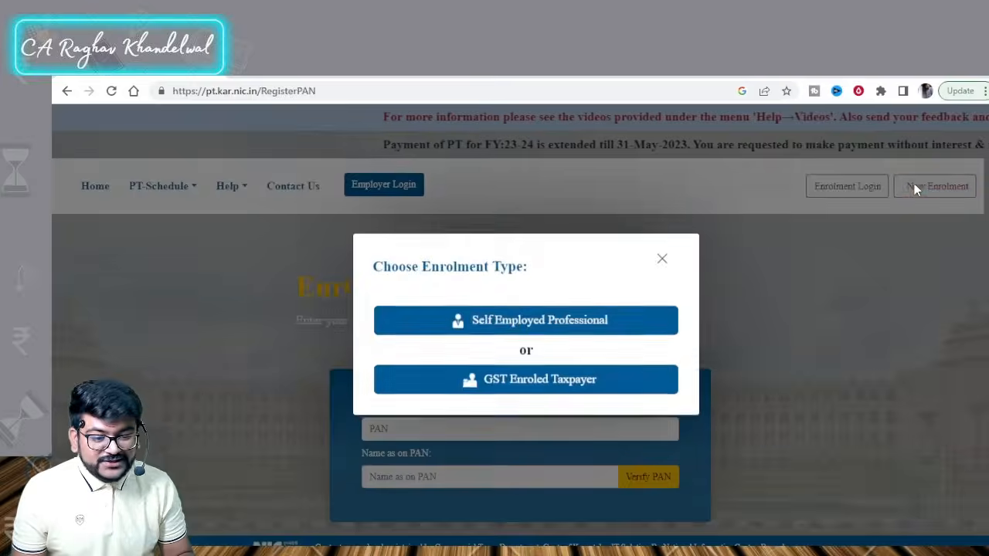
left_click(546, 394)
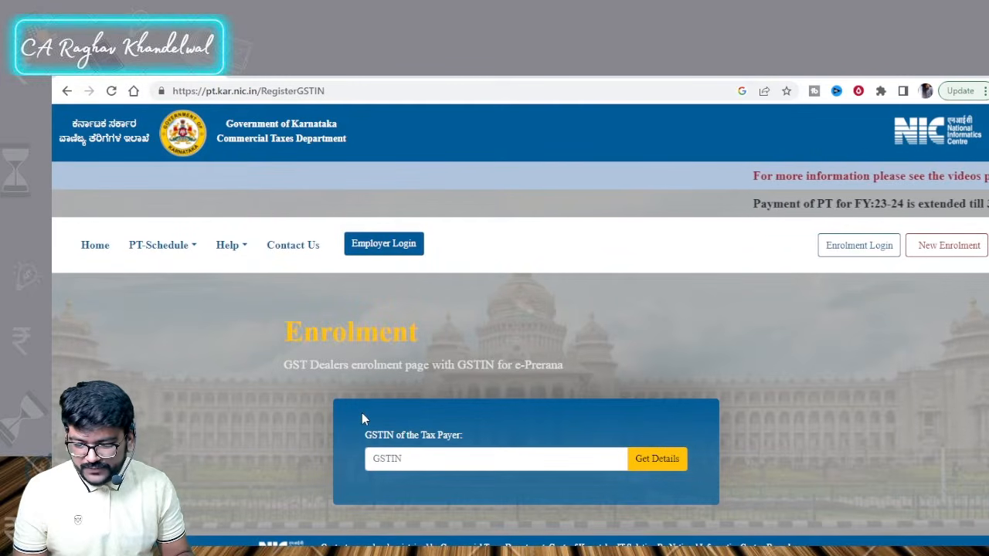
Step: Paste the taxpayer's GSTIN into the GSTIN field and fetch the details with Get Details
left_click(413, 453)
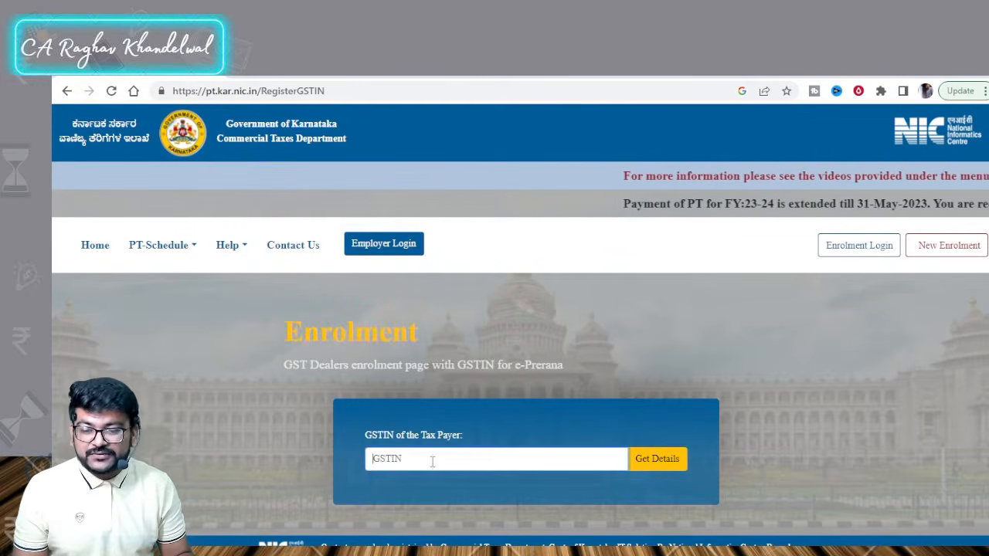
key("ctrl+v")
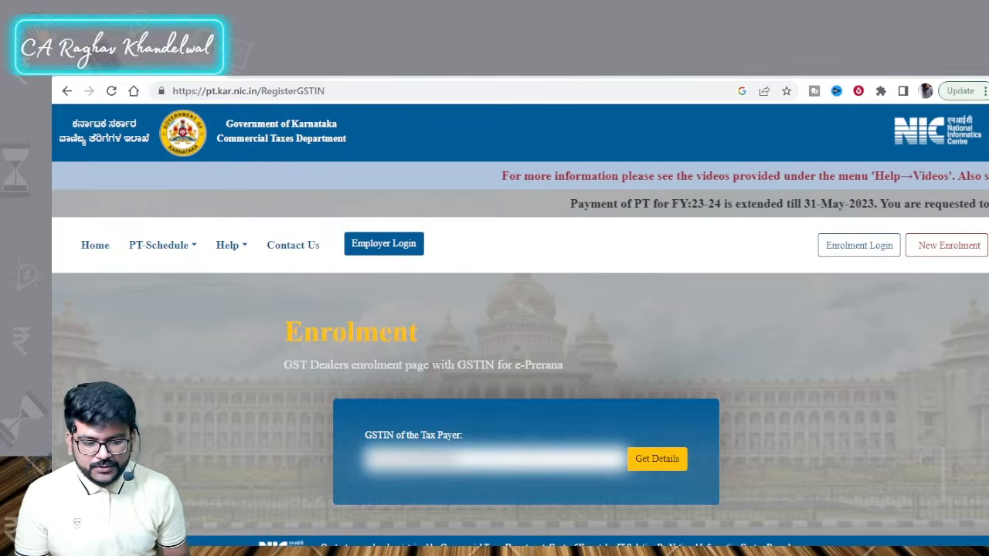
left_click(662, 460)
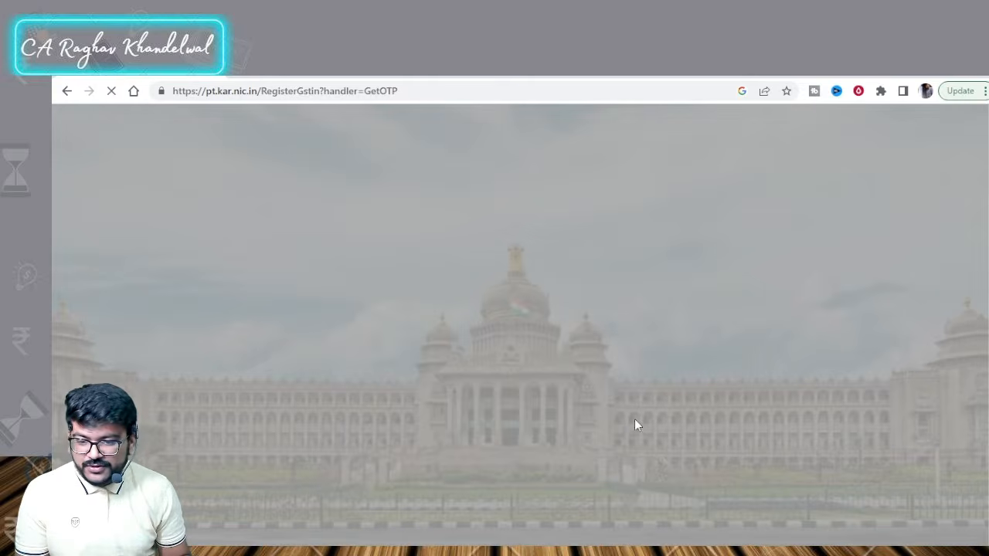
Step: Scroll down the enrolment form to verify the mobile OTP, set a password and submit
scroll(565, 355, "down", 2)
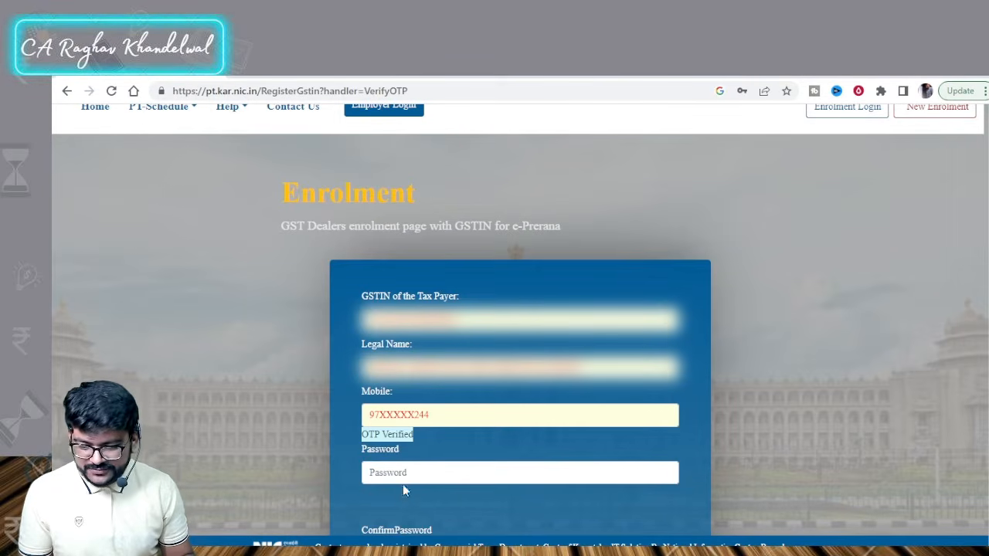
scroll(412, 477, "down", 3)
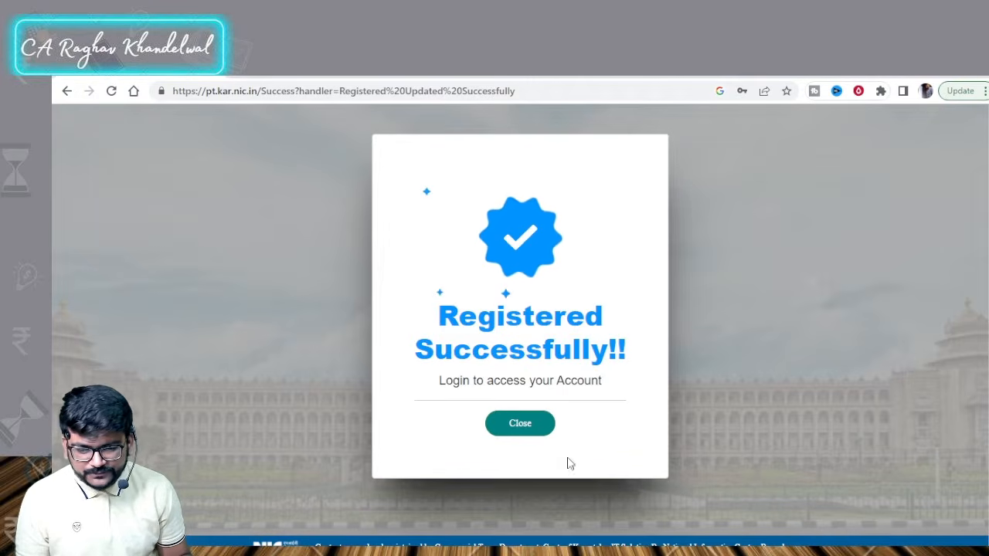
Step: Dismiss the success popup, open Enrolment Login and clear the prefilled username and password
left_click(515, 426)
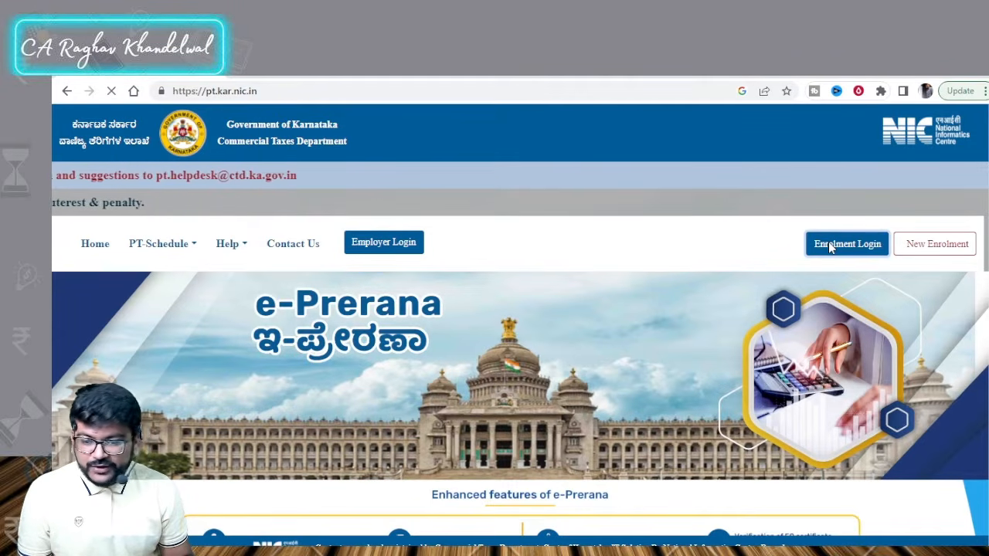
left_click(828, 245)
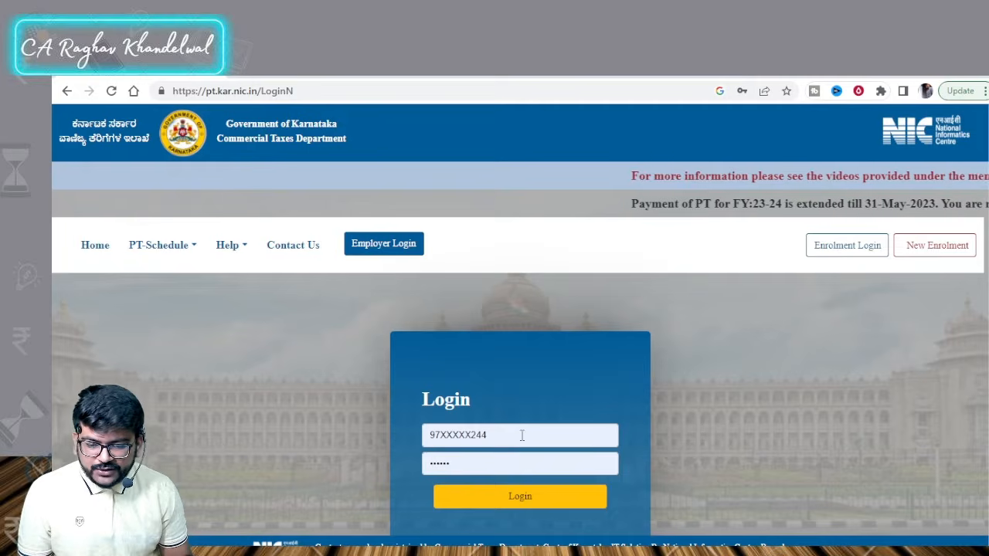
double_click(532, 434)
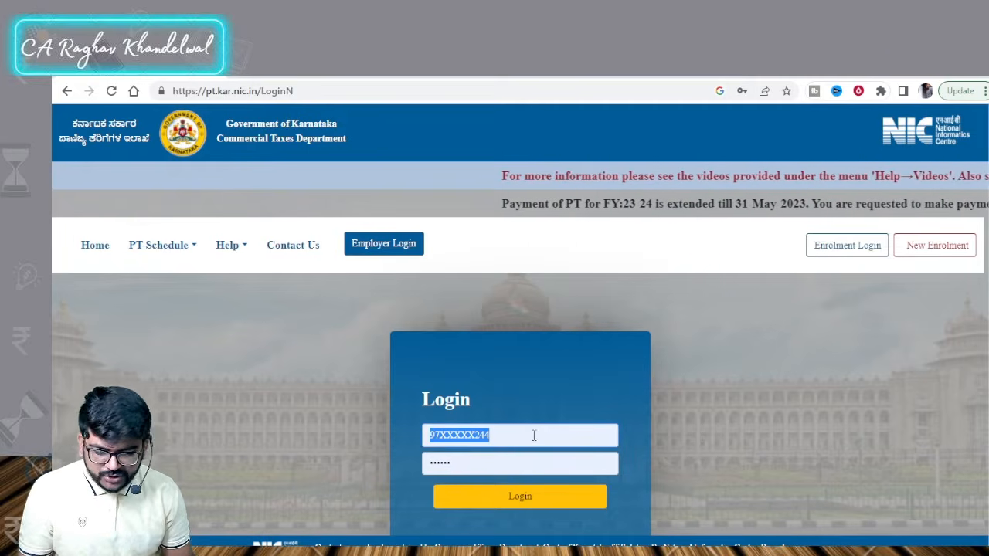
key("BackSpace")
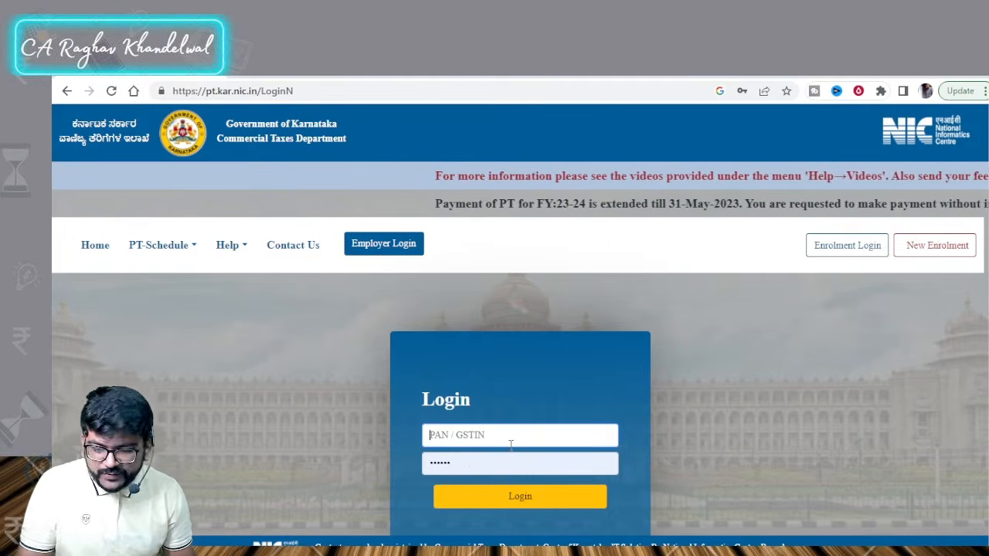
left_click(456, 464)
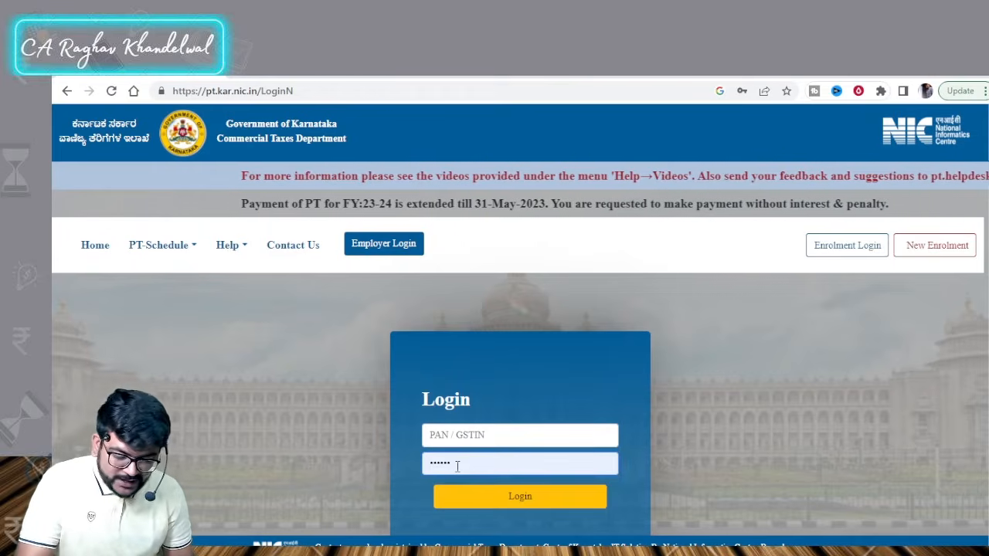
double_click(456, 464)
key("BackSpace")
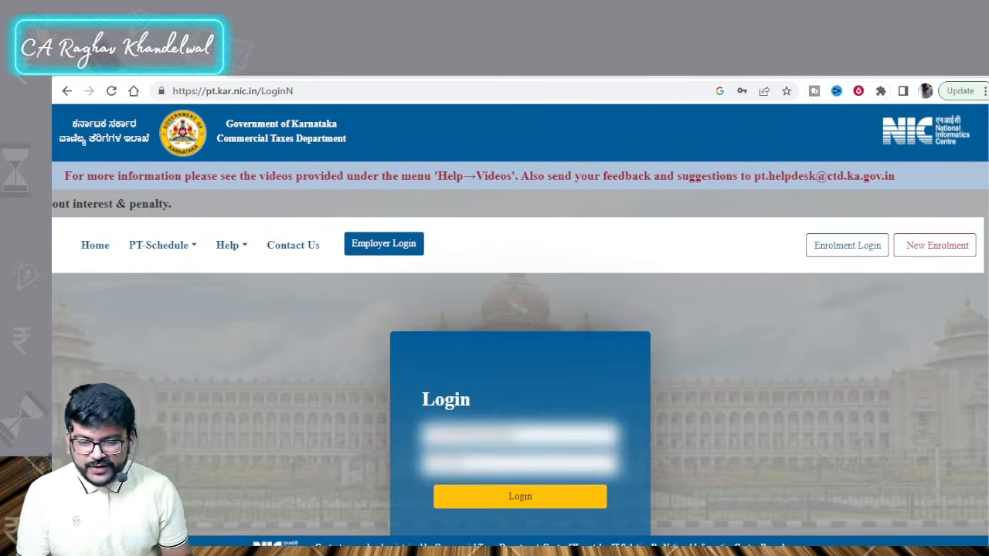
scroll(432, 390, "down", 1)
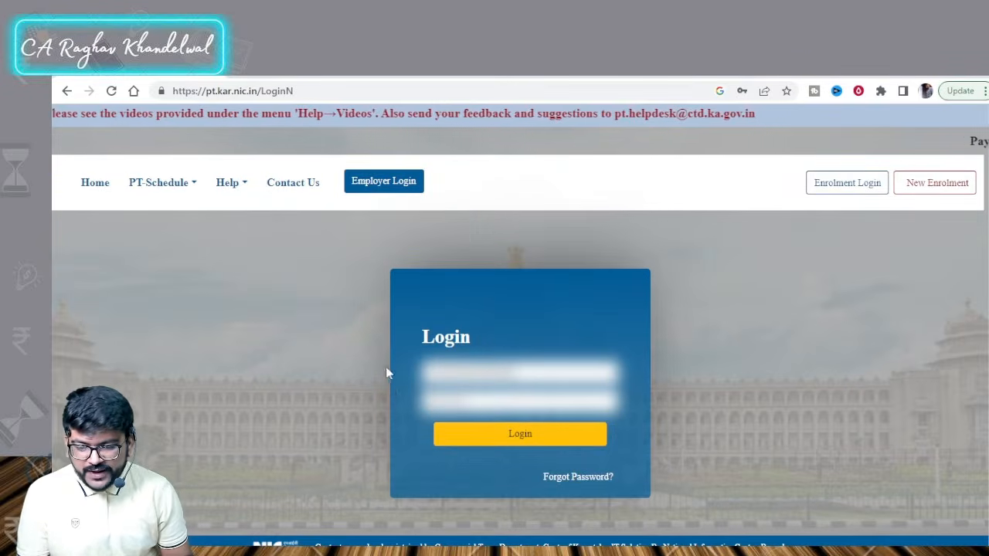
Step: Log in, dismiss the profile update reminder, and open Update profile from the Dashboard
left_click(512, 442)
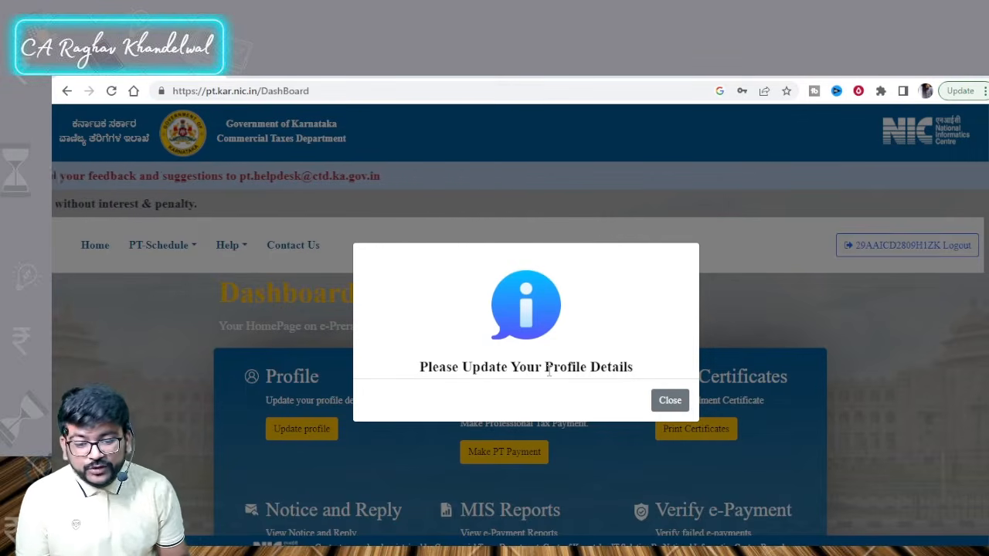
left_click(669, 401)
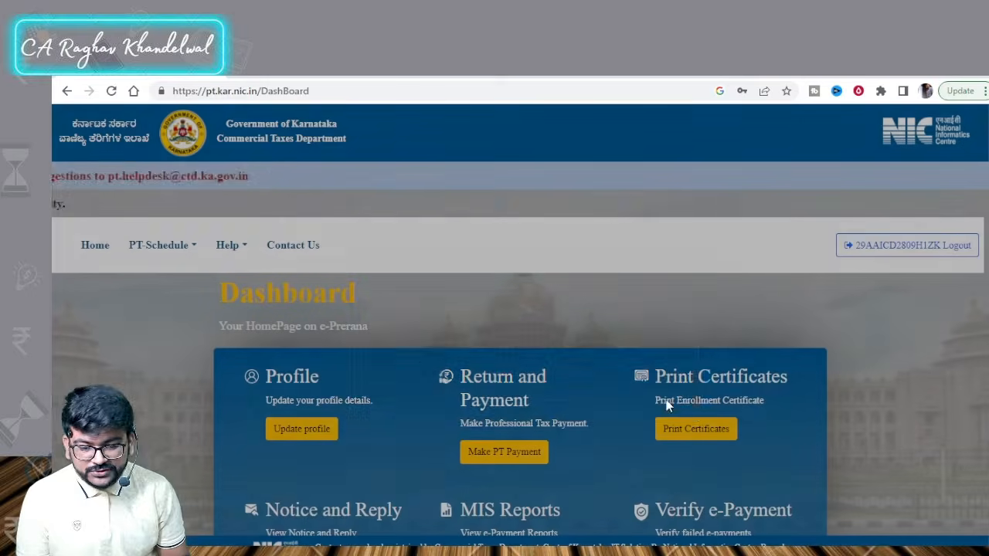
scroll(296, 430, "down", 1)
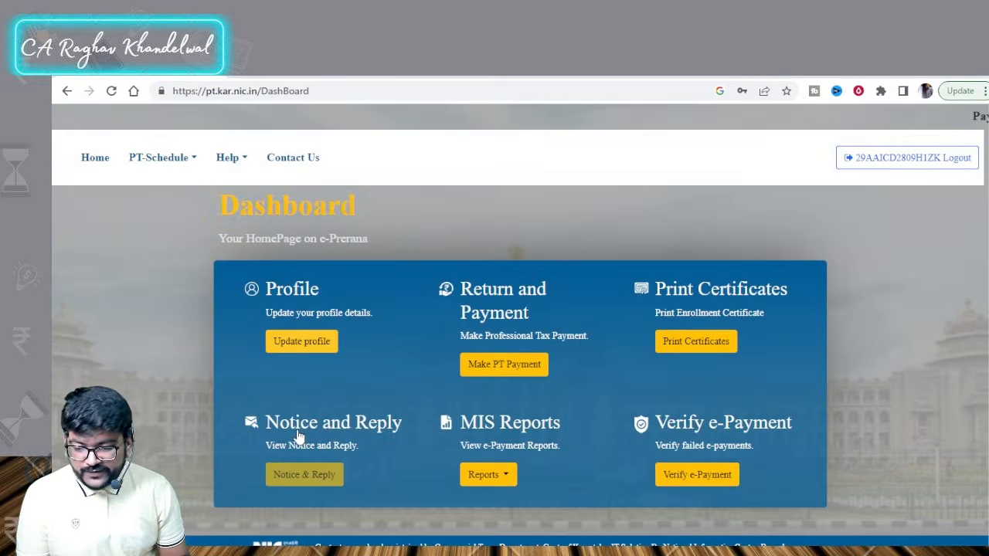
left_click(302, 340)
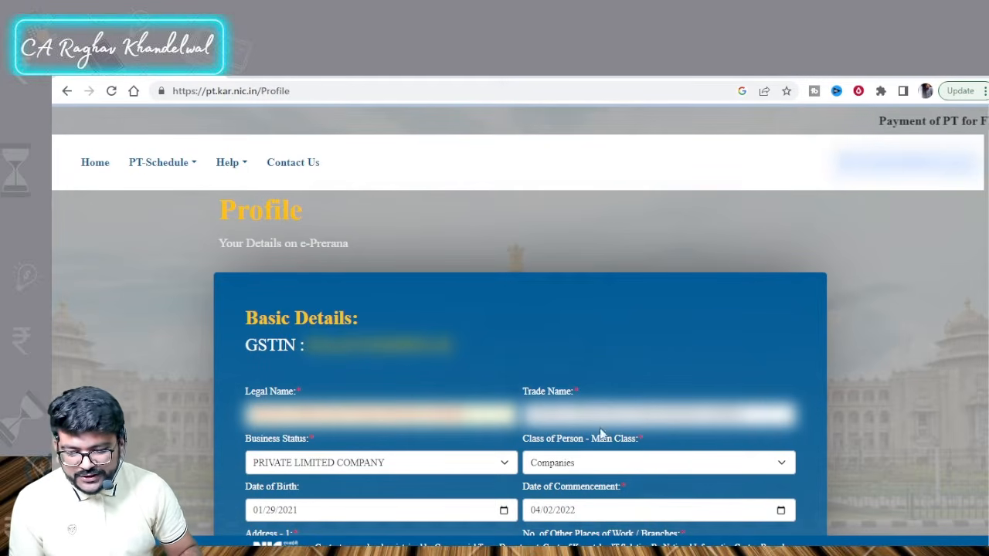
scroll(374, 377, "down", 1)
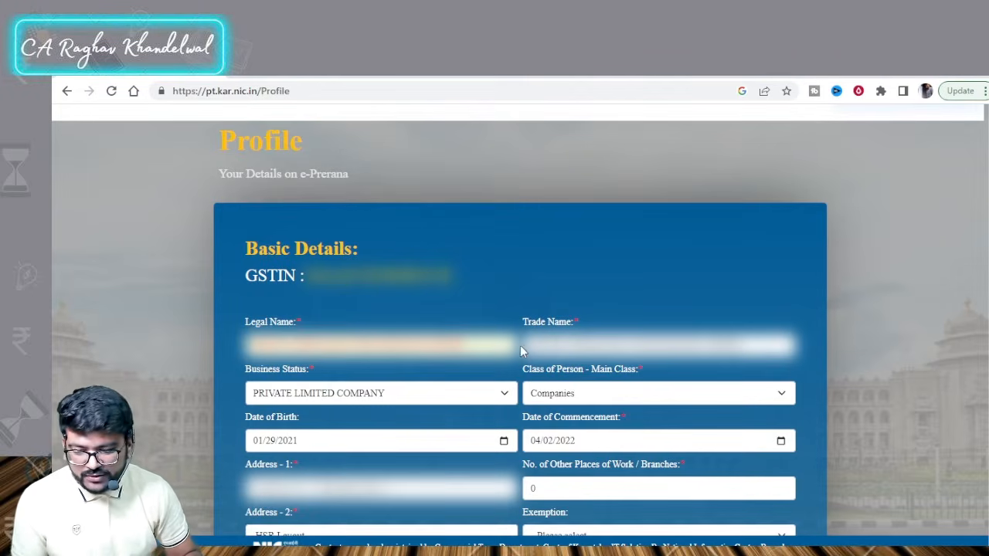
scroll(517, 345, "down", 2)
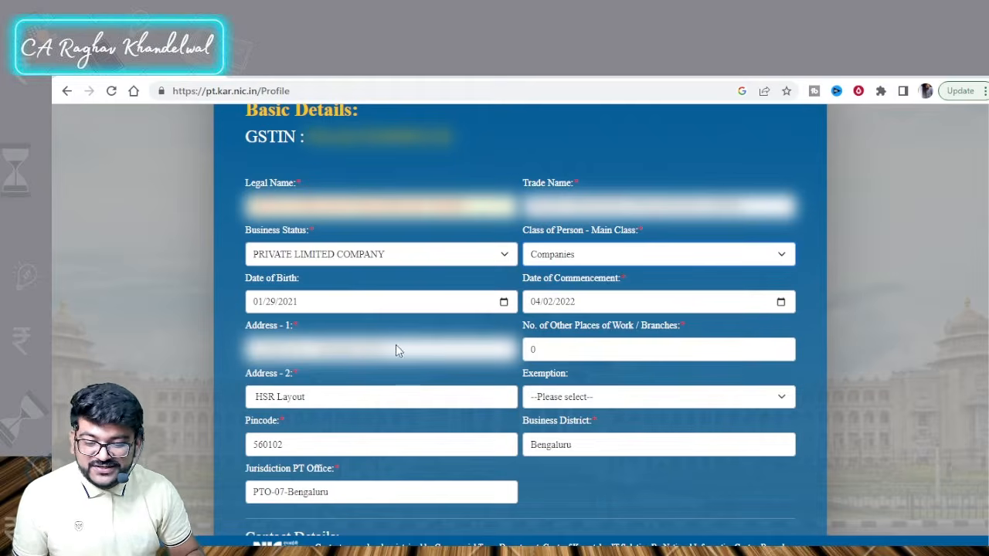
scroll(399, 356, "down", 1)
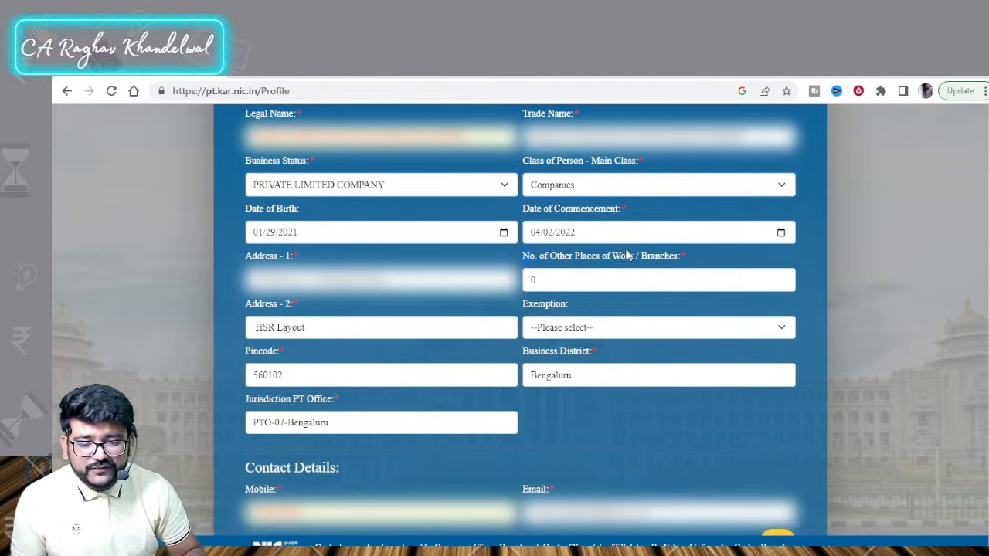
left_click(617, 282)
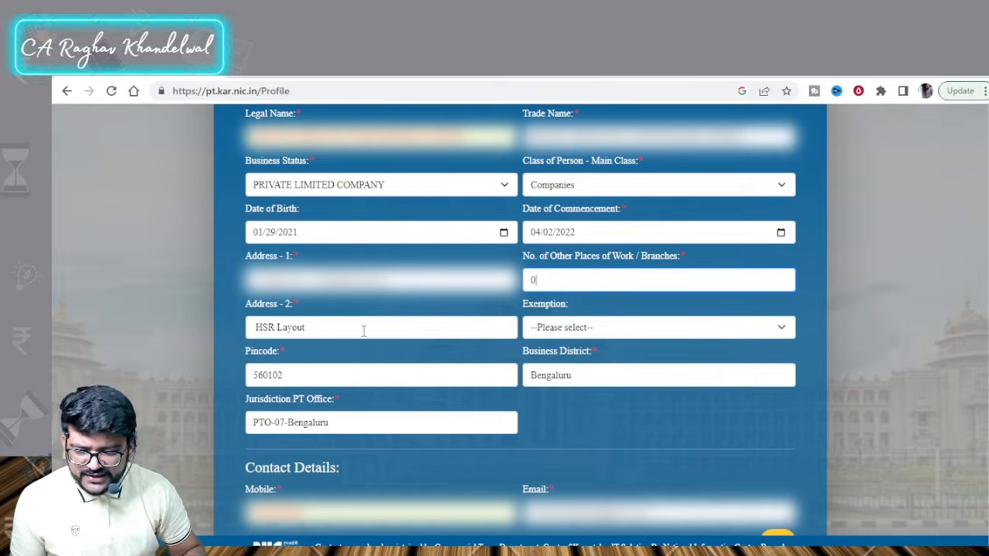
scroll(373, 337, "down", 1)
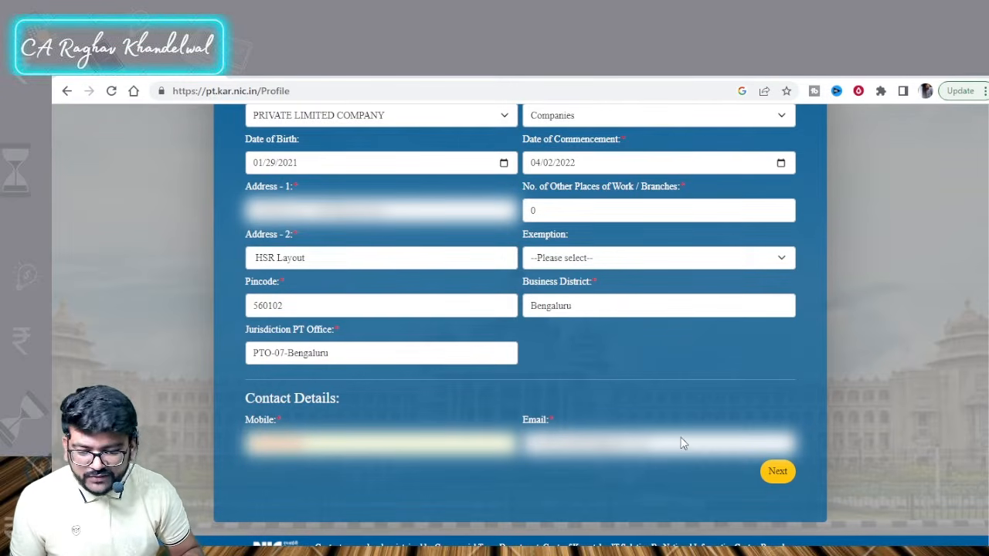
Step: Check the three entries in the director and partner table, then go to confirmation with Next
left_click(777, 473)
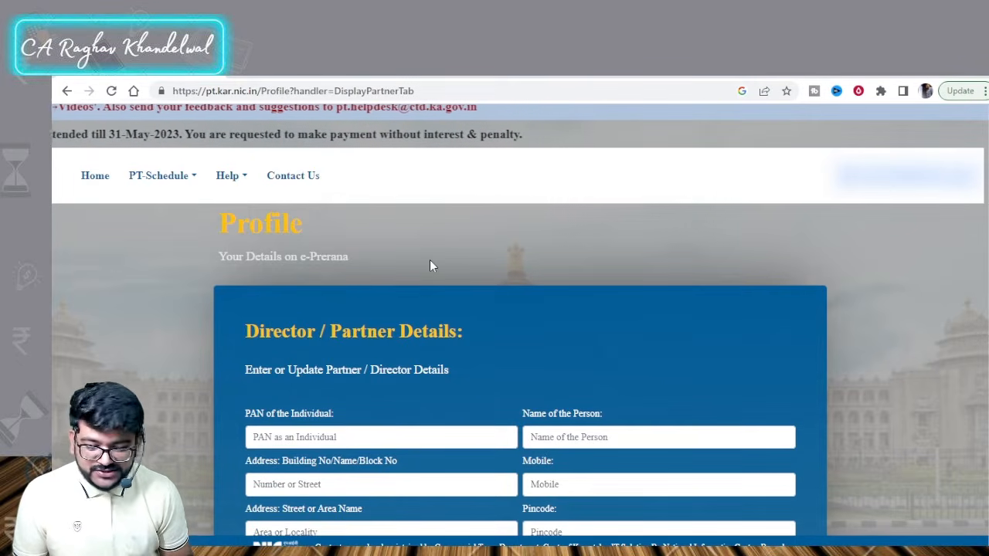
scroll(429, 232, "down", 3)
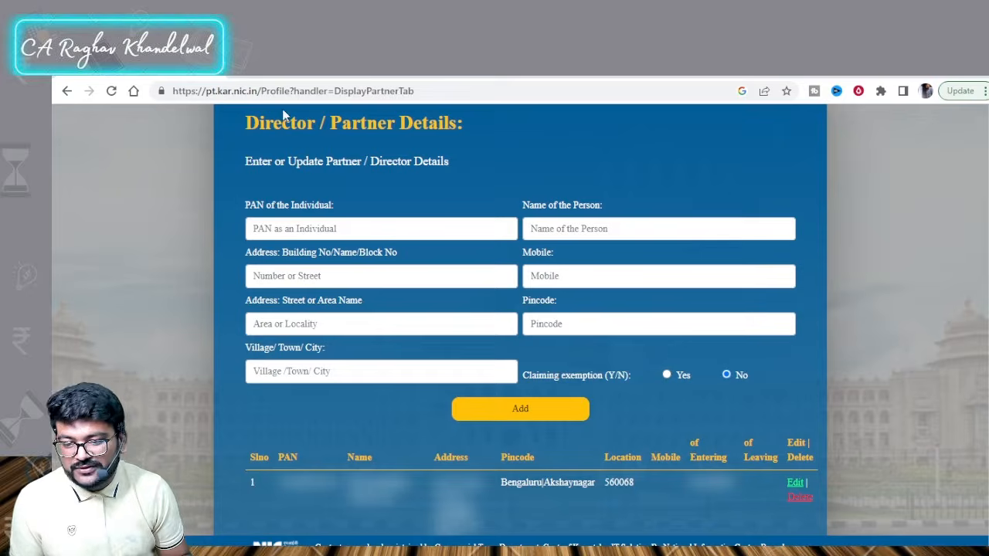
scroll(325, 209, "down", 3)
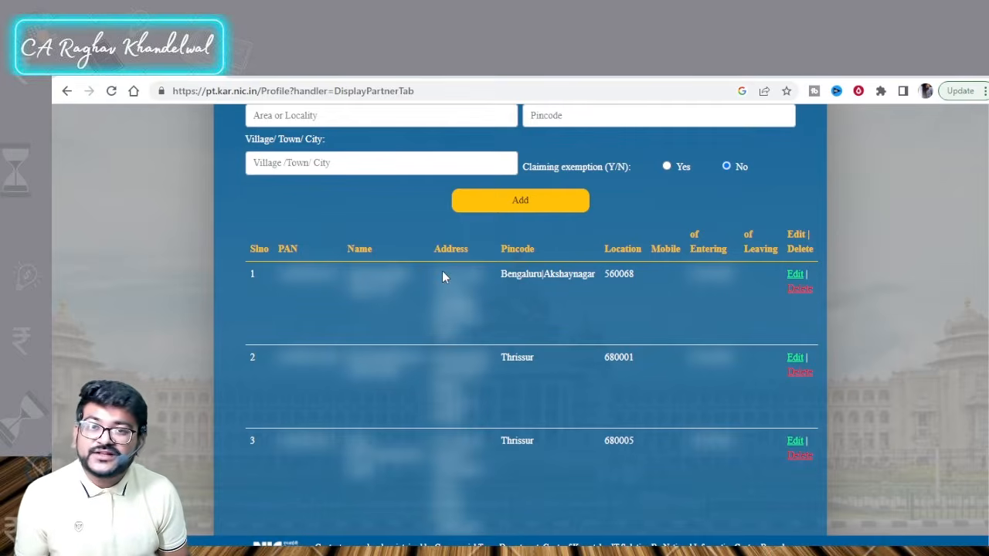
scroll(464, 274, "down", 1)
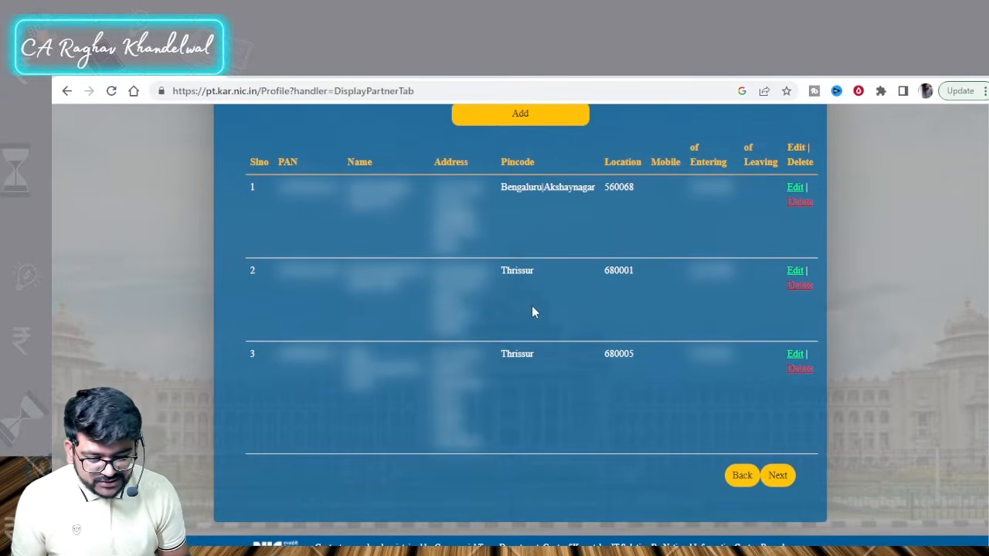
scroll(699, 369, "up", 2)
scroll(718, 396, "down", 2)
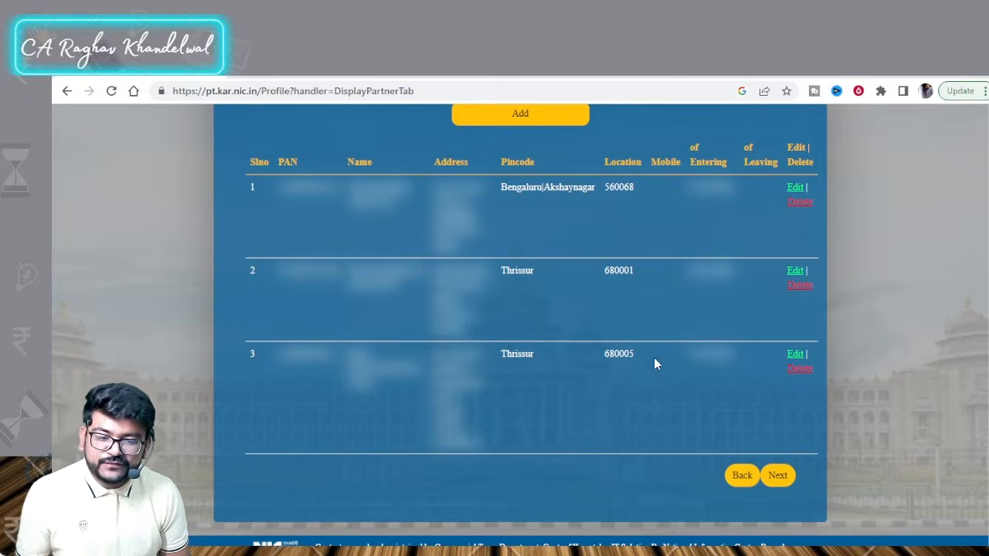
left_click(776, 477)
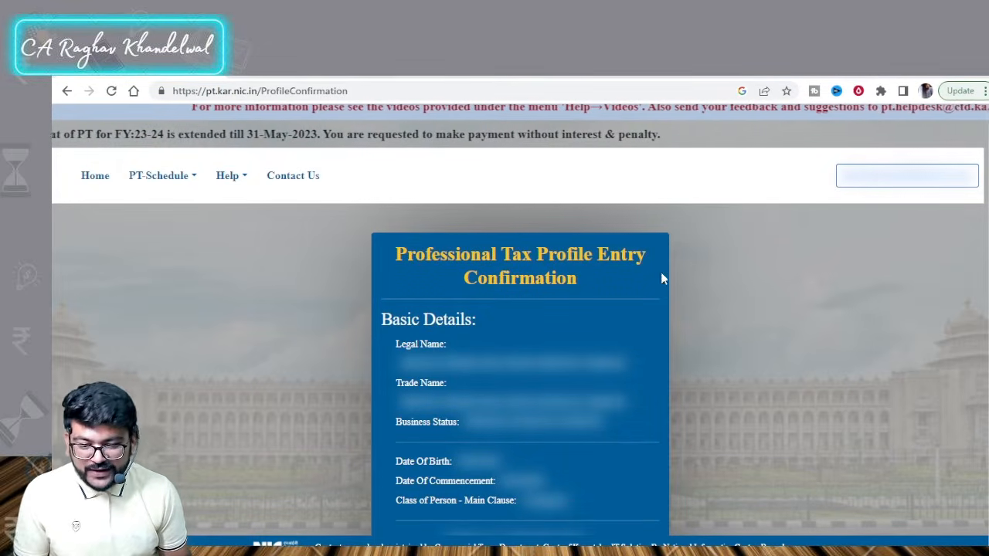
Step: Scroll through the Profile Entry Confirmation details and partner count, then save the profile
scroll(520, 367, "down", 3)
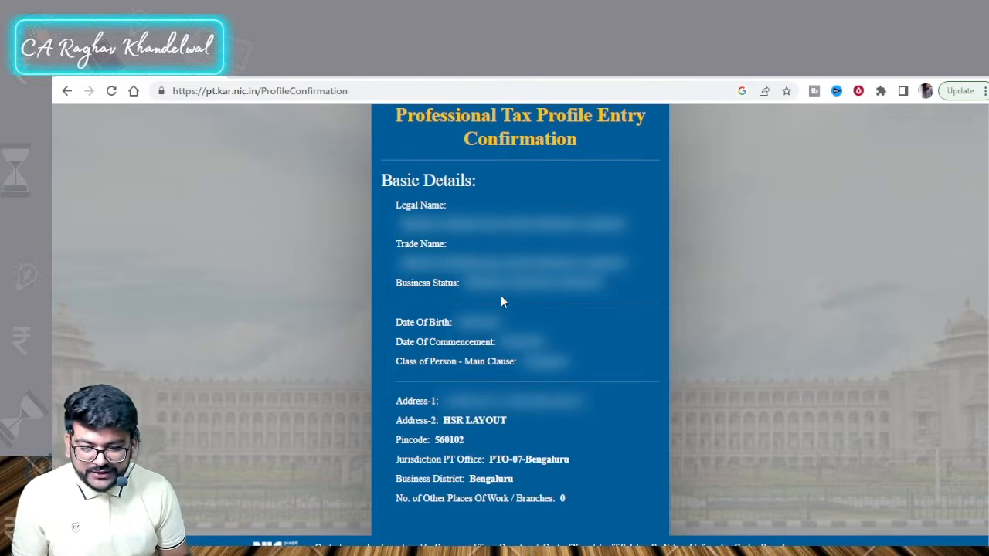
scroll(511, 287, "down", 3)
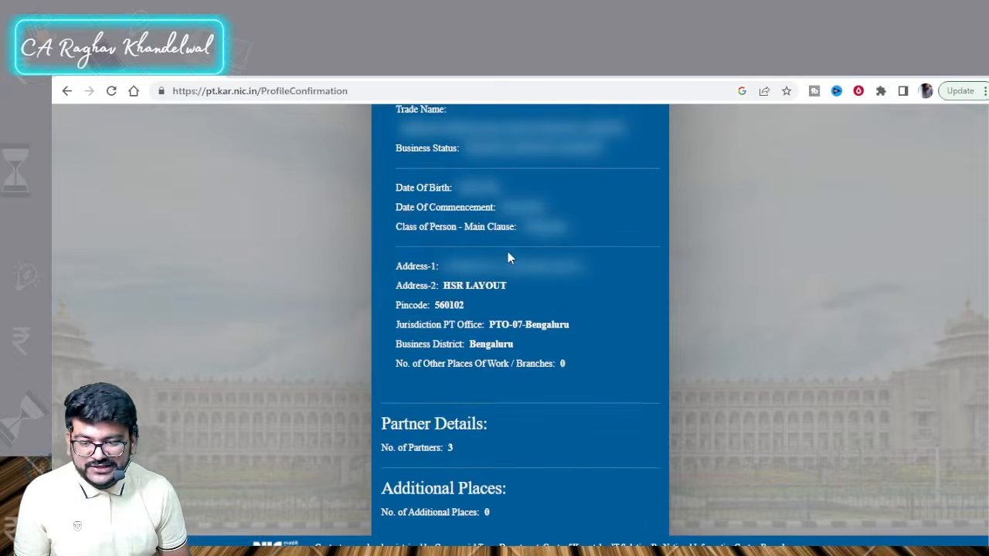
scroll(499, 236, "down", 2)
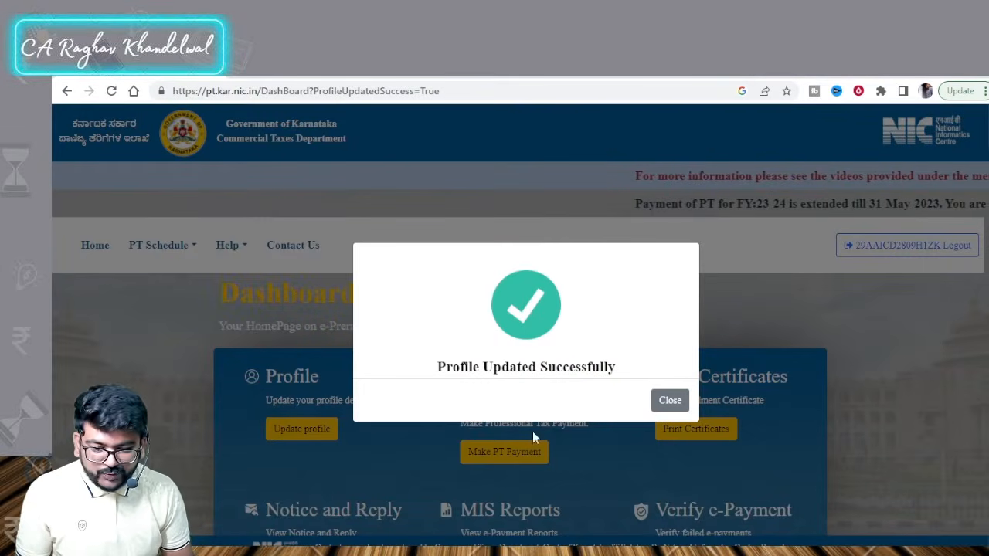
Step: Dismiss the Profile Updated message and choose Make PT Payment under Return and Payment
left_click(669, 402)
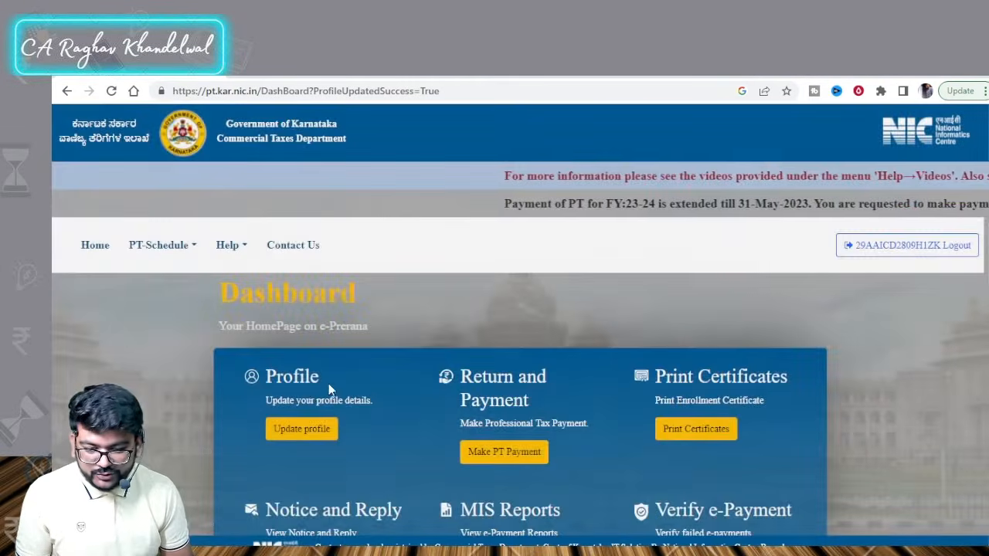
scroll(471, 436, "down", 1)
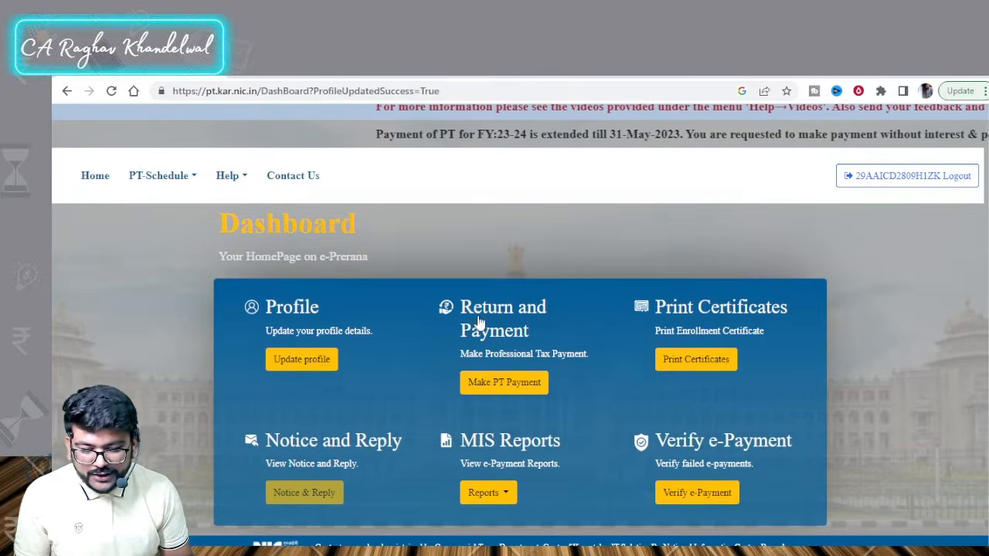
left_click_drag(473, 307, 457, 379)
left_click(475, 367)
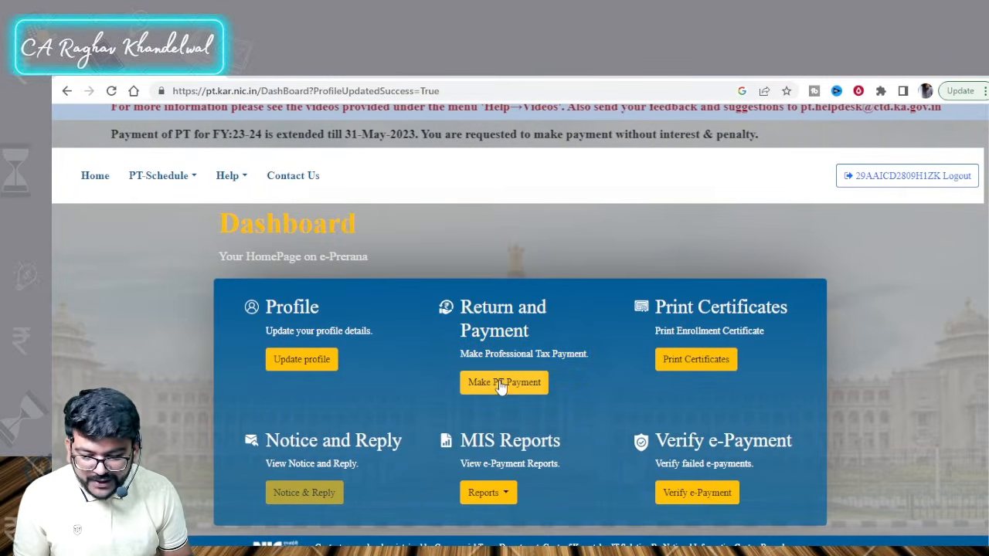
left_click(502, 381)
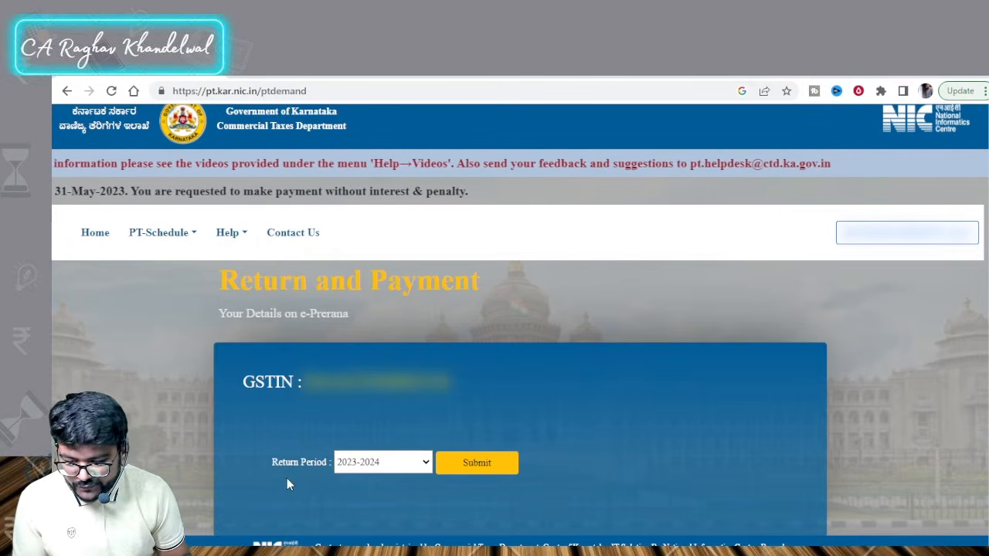
Step: Submit return period 2023-2024 and review the demand: GST Dealers, 3 partners, total PT payable 1
left_click(388, 469)
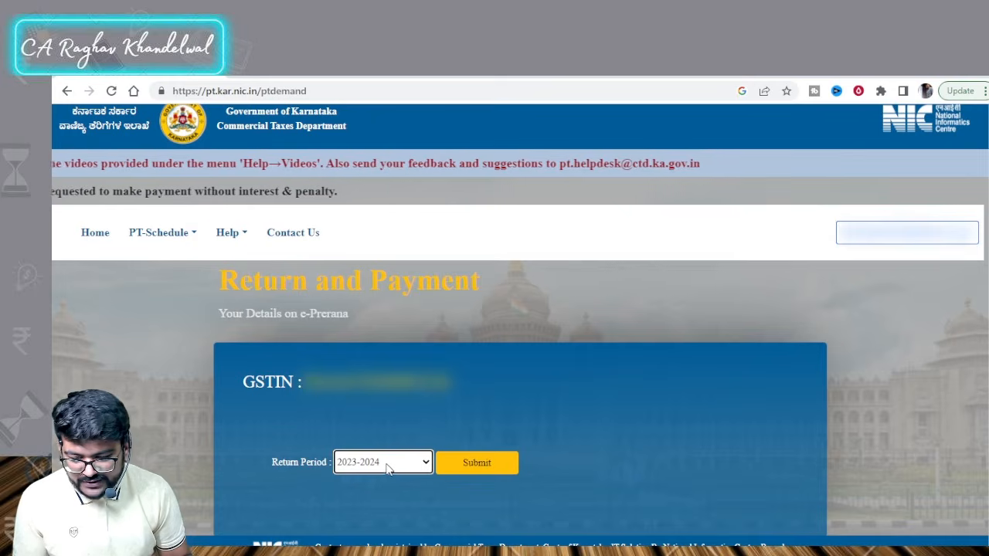
left_click(490, 472)
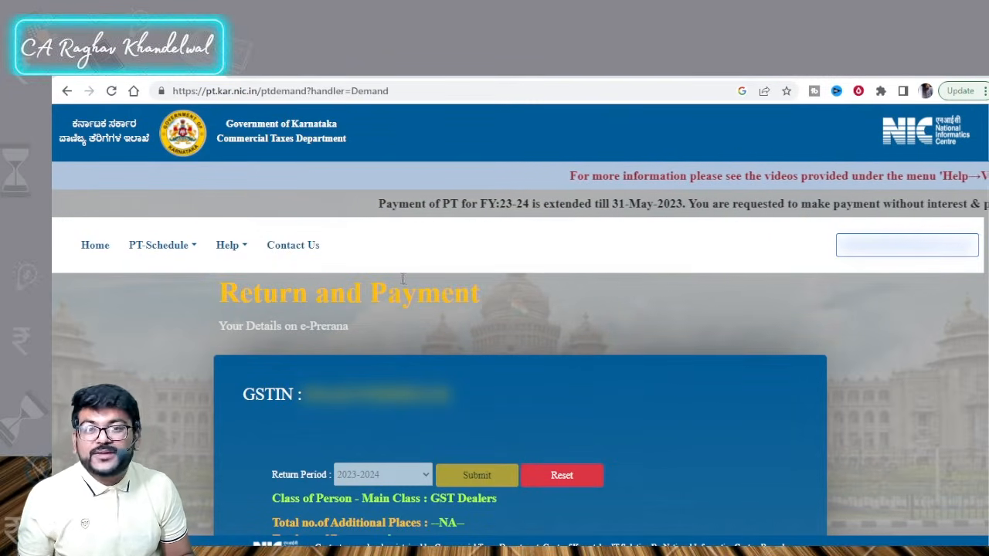
scroll(403, 266, "down", 2)
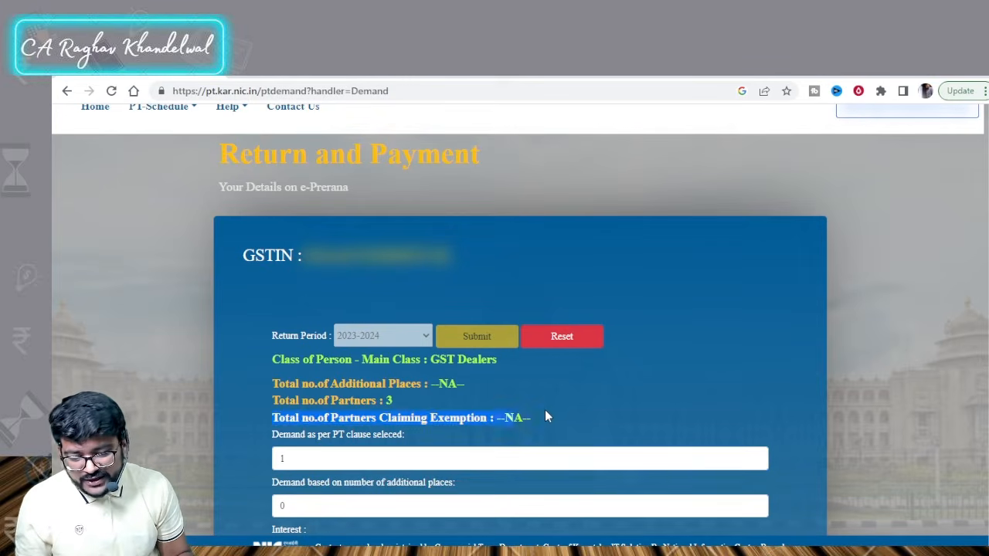
scroll(541, 413, "down", 2)
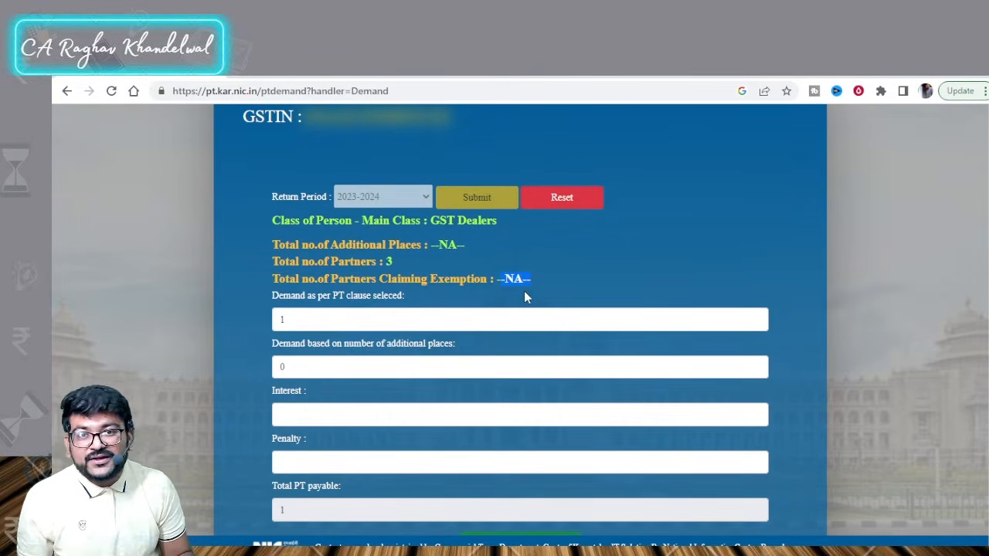
Step: Change the additional places demand to 1, then go on to make the e-Payment
left_click(449, 313)
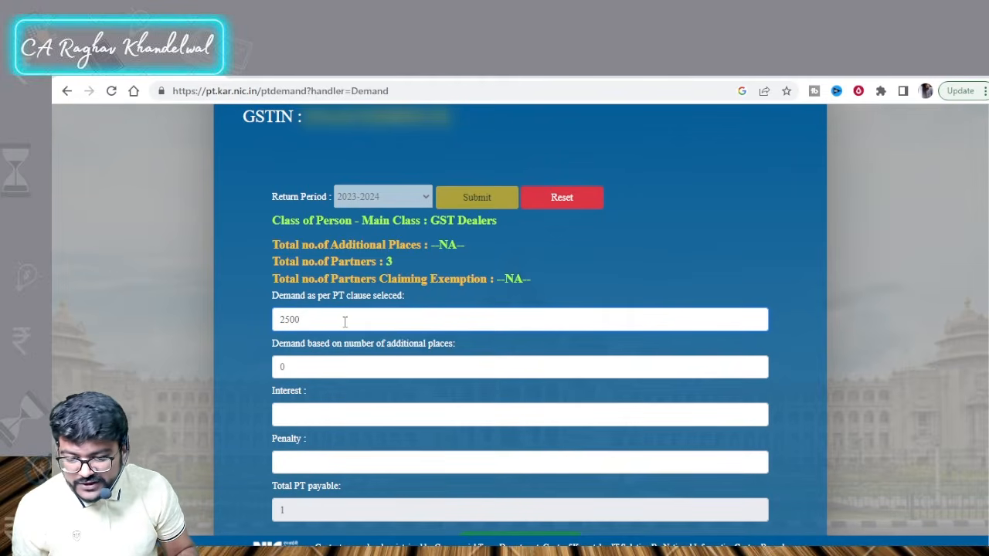
left_click(346, 363)
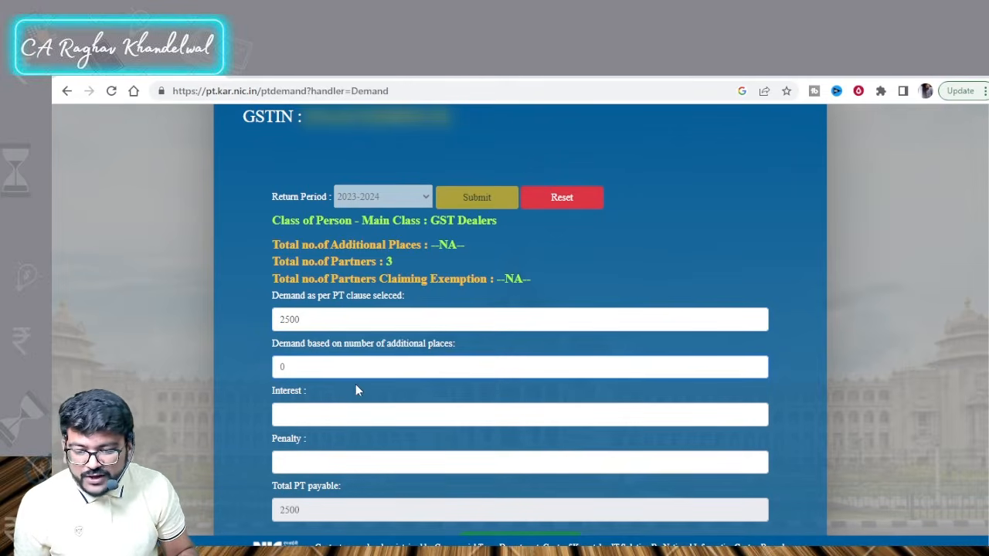
scroll(444, 354, "down", 2)
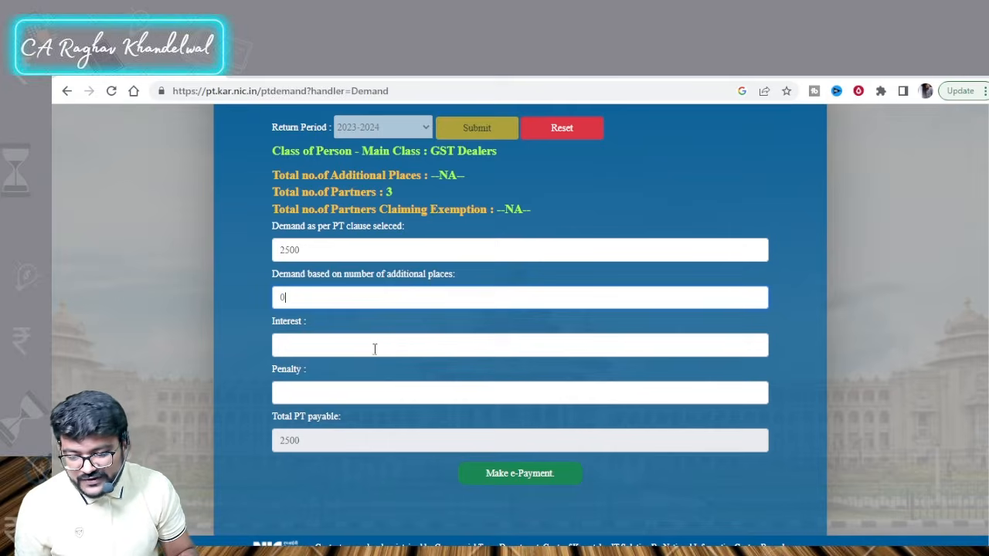
scroll(358, 373, "down", 1)
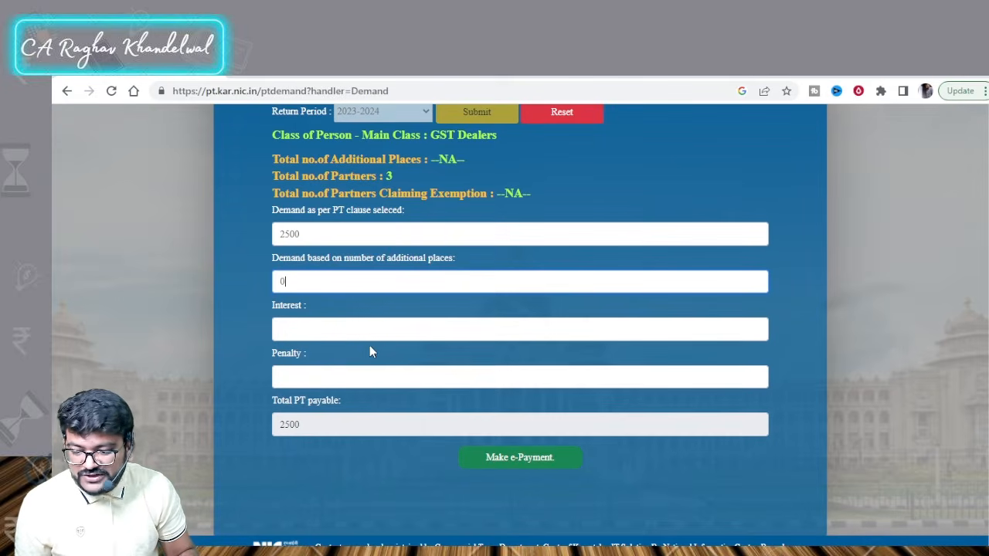
scroll(369, 348, "up", 1)
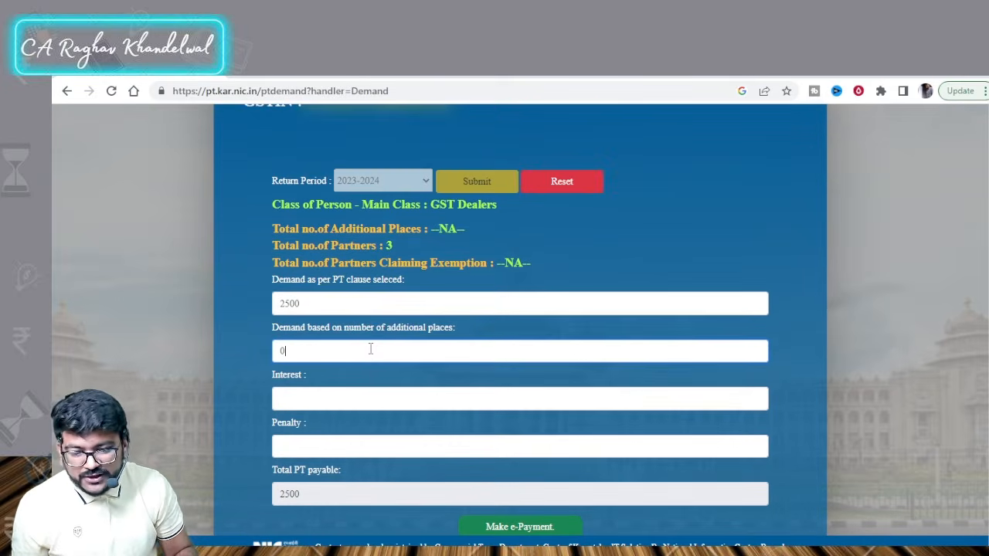
key("BackSpace")
type("1")
scroll(369, 347, "down", 1)
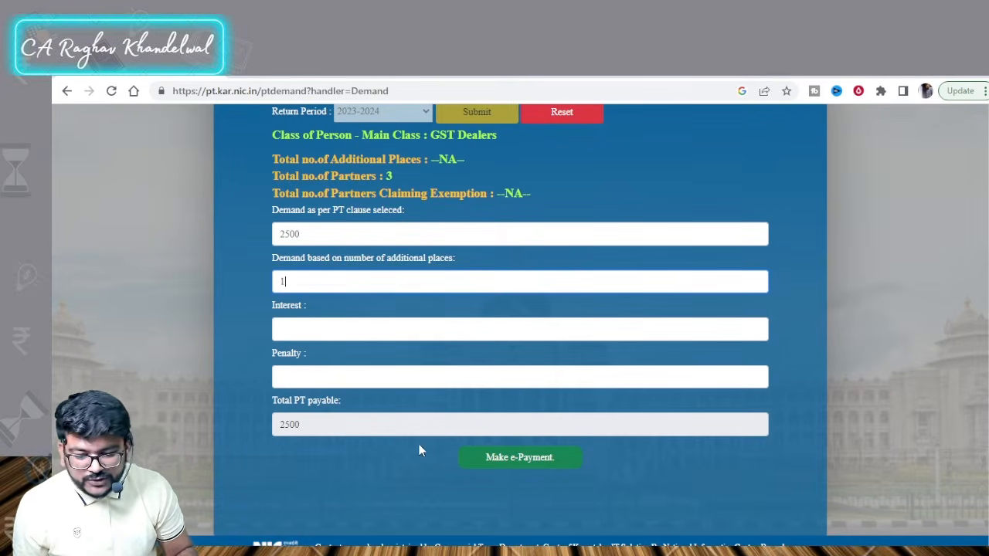
left_click(518, 461)
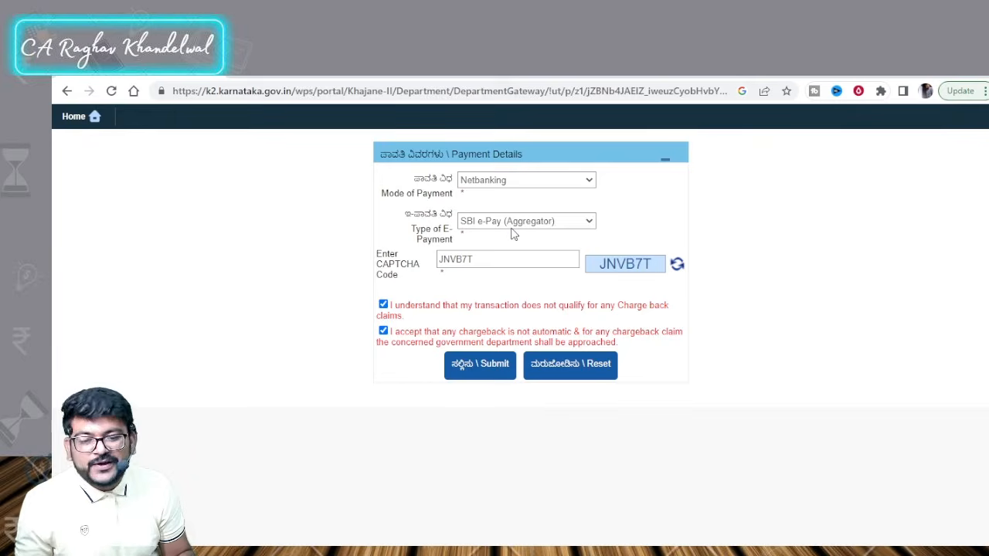
Step: Submit the Netbanking payment details via SBI e-Pay (Aggregator) to reach the bank page
left_click(486, 368)
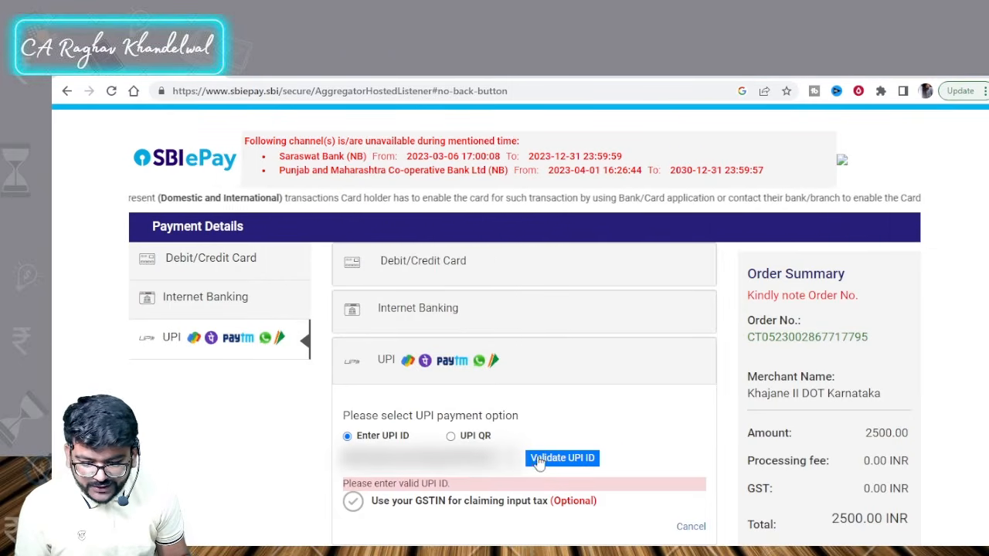
Step: Validate the entered UPI ID and confirm paying the 2500.00 order by UPI
scroll(553, 392, "down", 1)
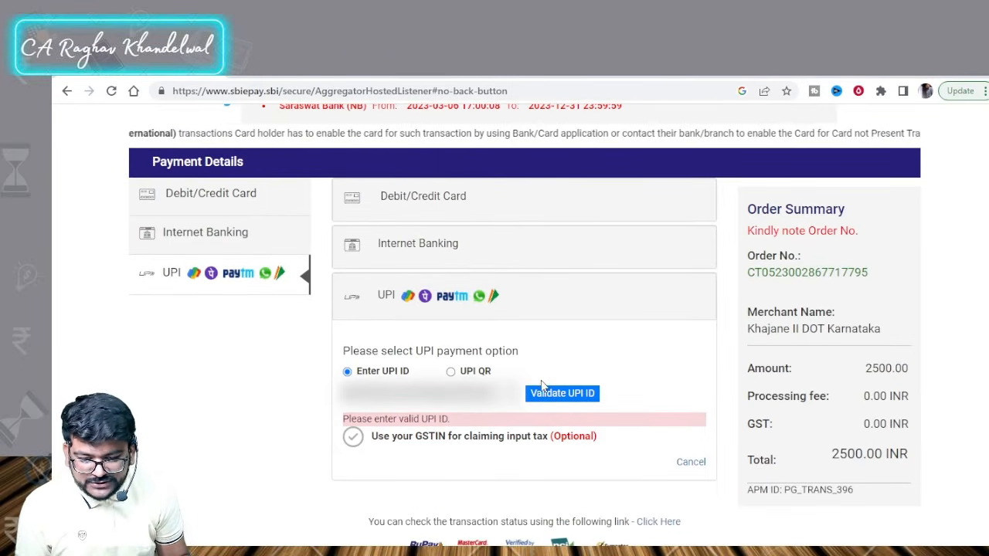
left_click(562, 396)
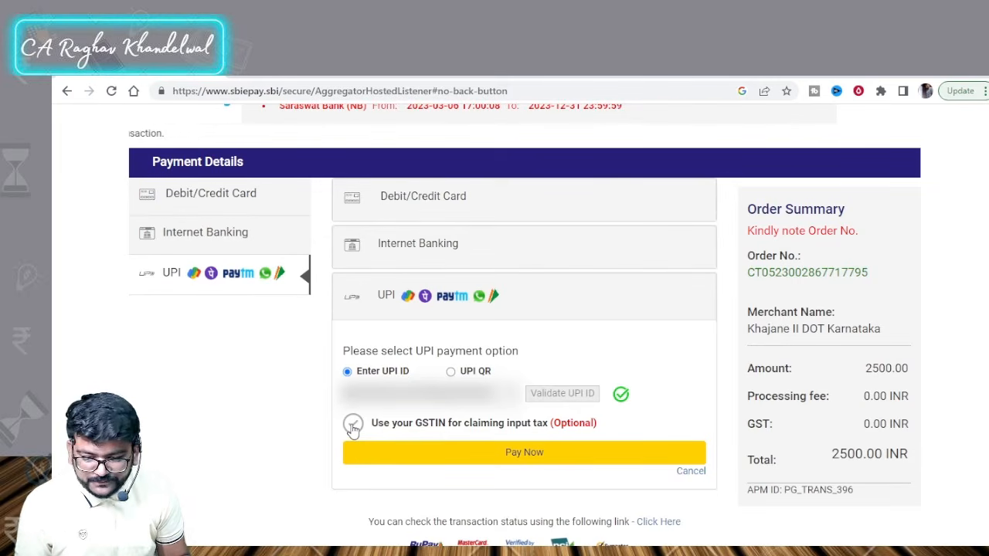
left_click(515, 457)
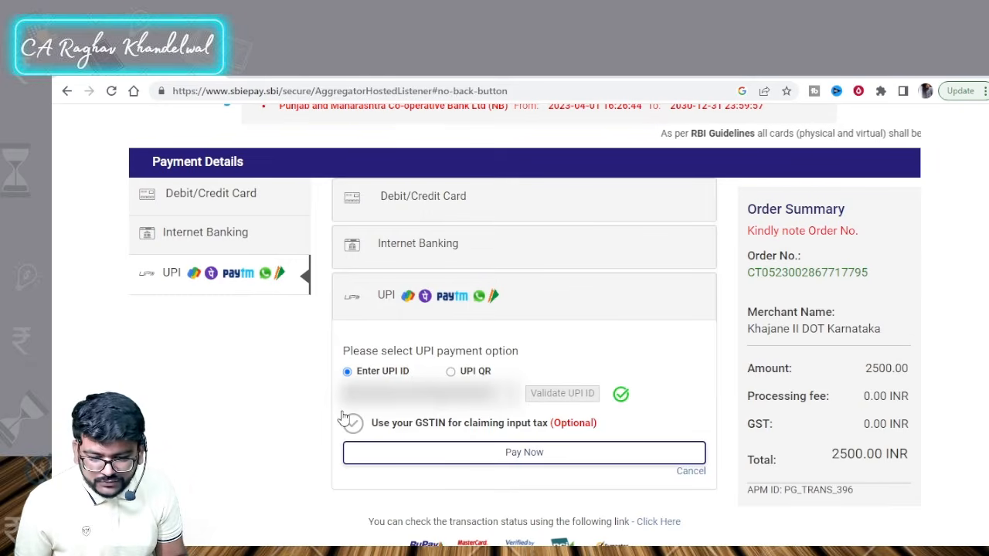
left_click(514, 456)
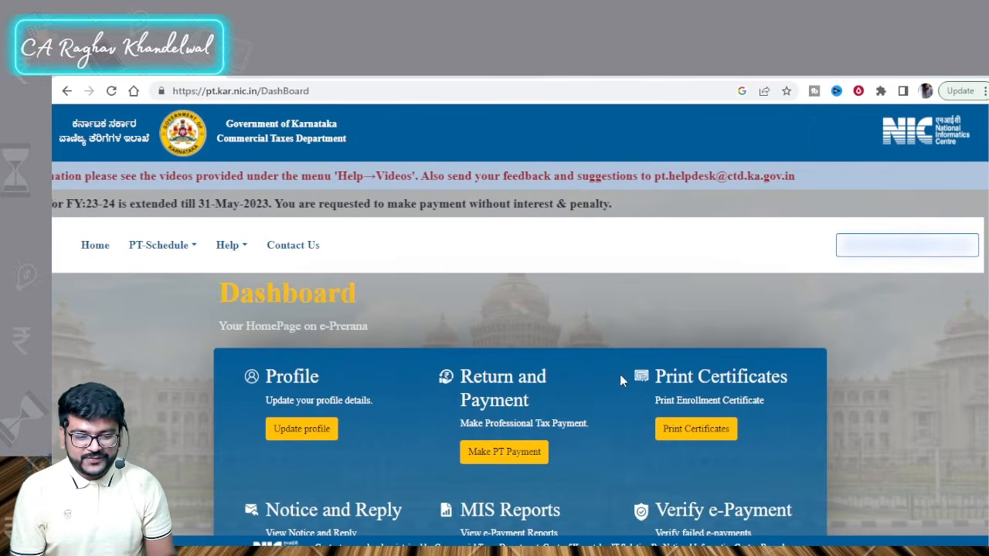
Step: Open Print Certificates on the dashboard to list the 2023-2024 PT certificate
scroll(585, 378, "down", 1)
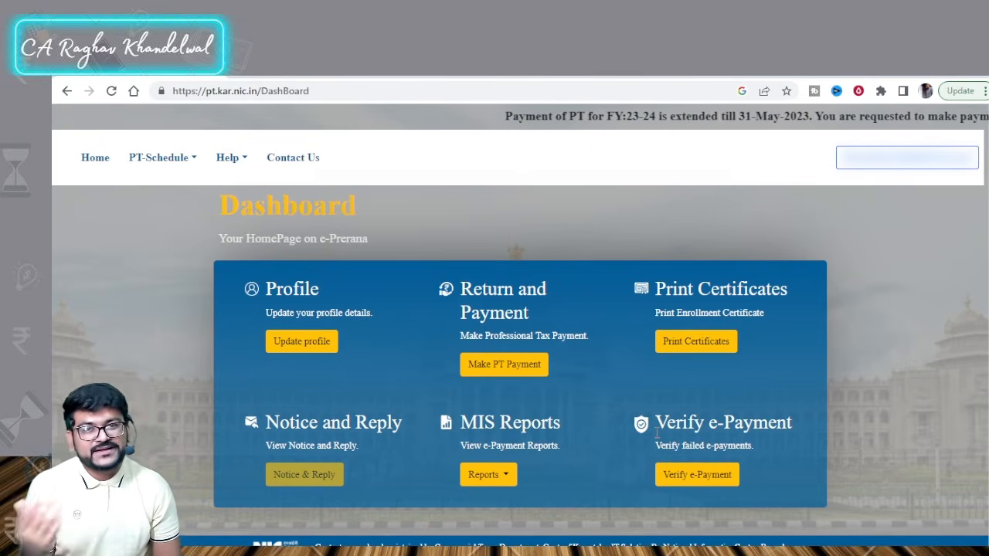
left_click(676, 346)
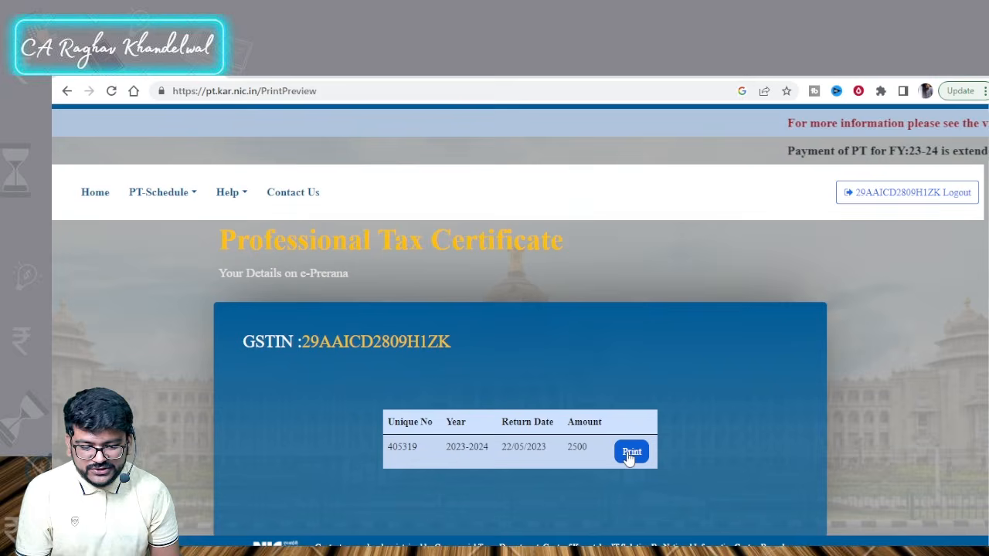
Step: Print the 2023-2024 professional tax certificate for the 2500 payment
left_click(629, 458)
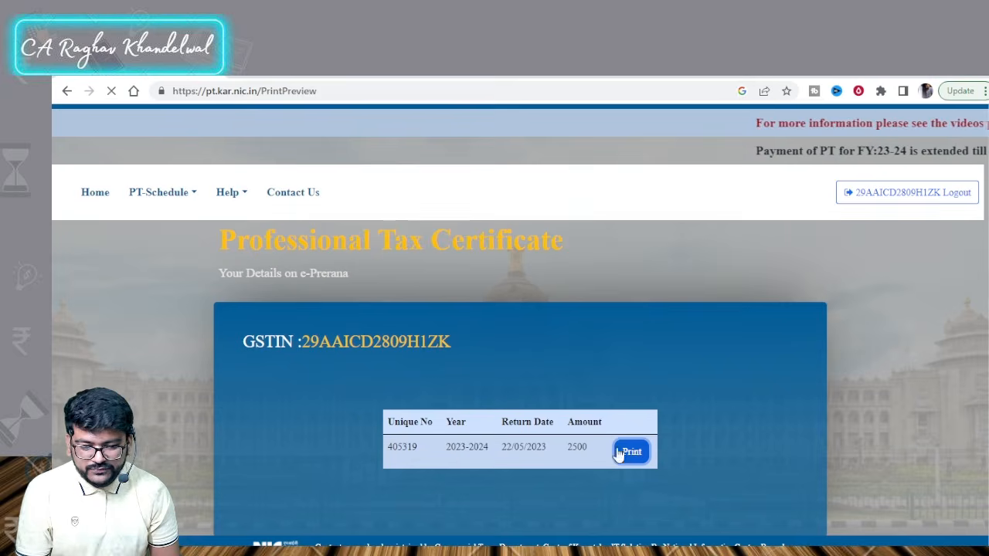